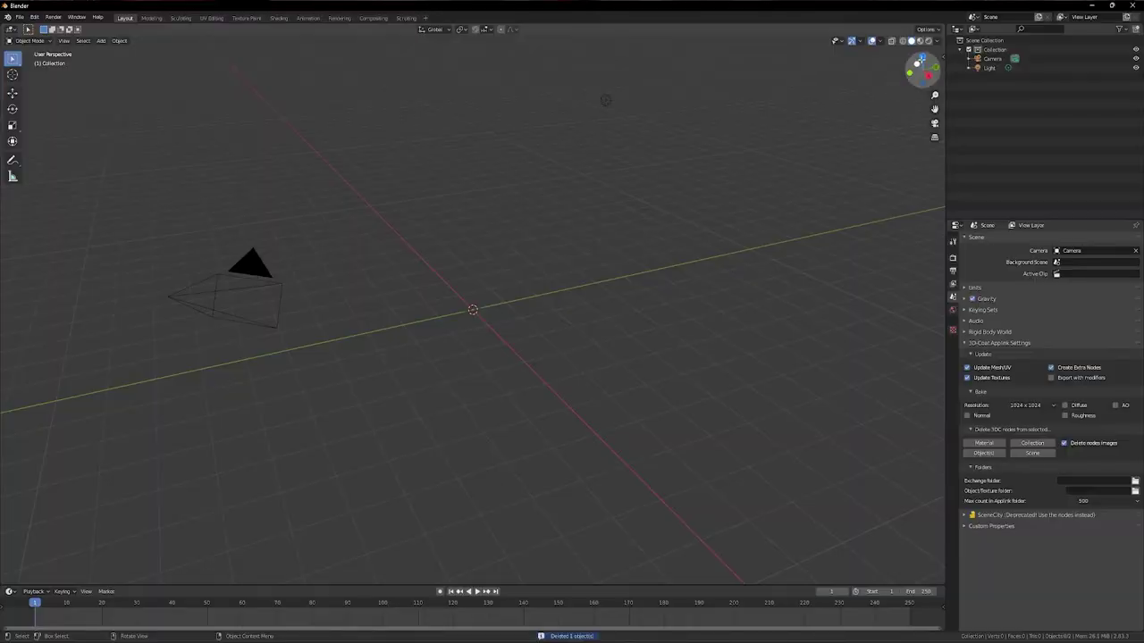
Delete the remaining camera and light, and add a text object at the origin in top view.
key("KP_7")
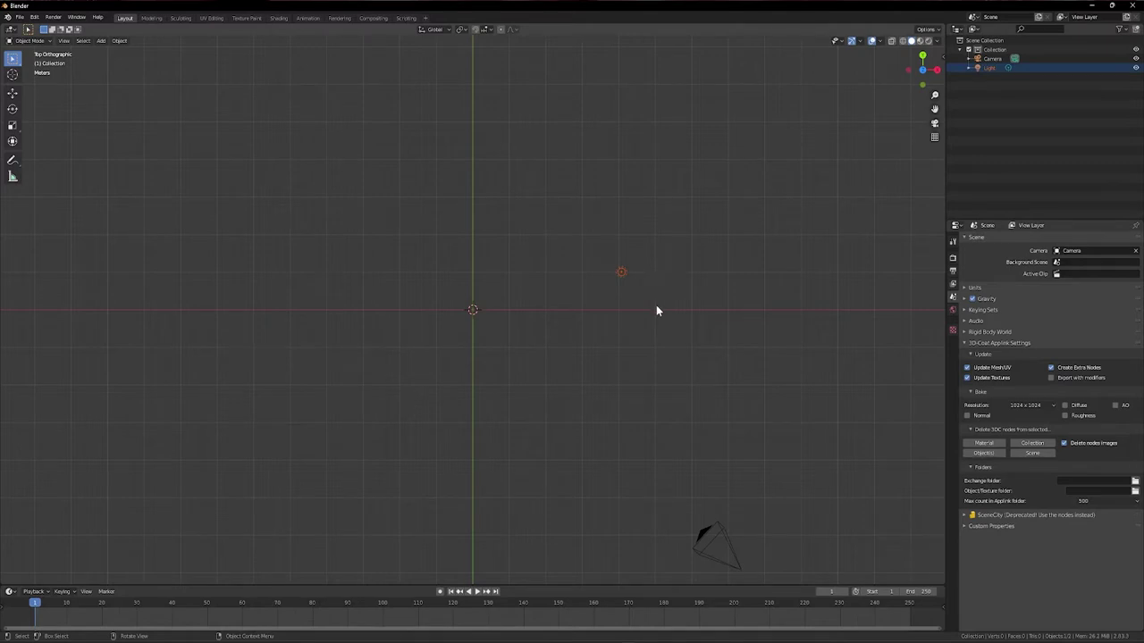
key("Delete")
left_click(102, 41)
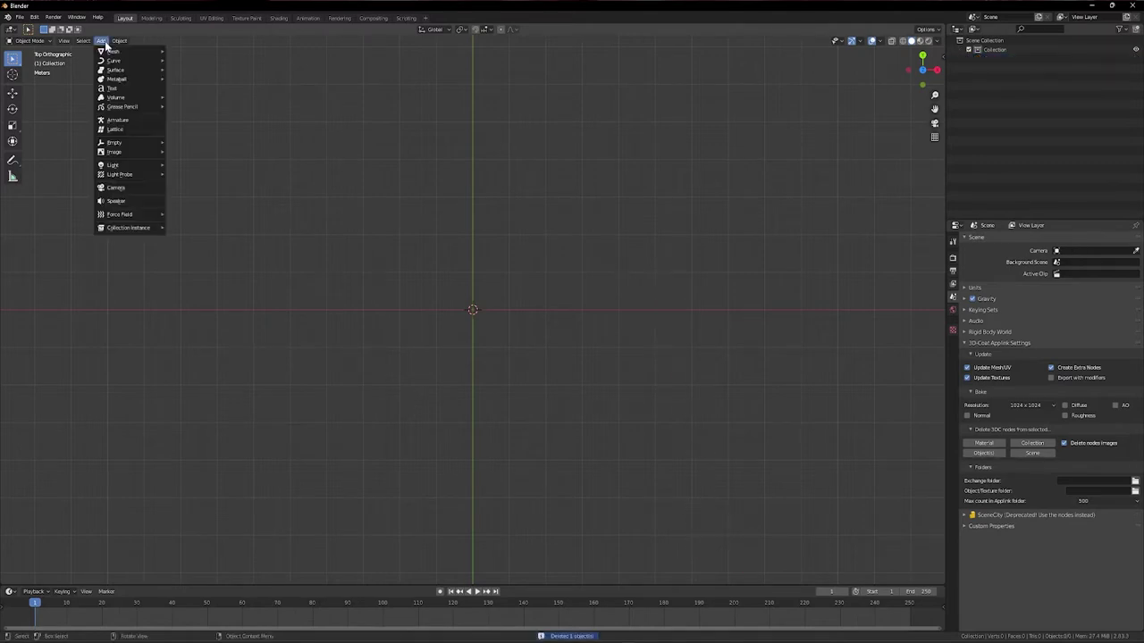
left_click(133, 87)
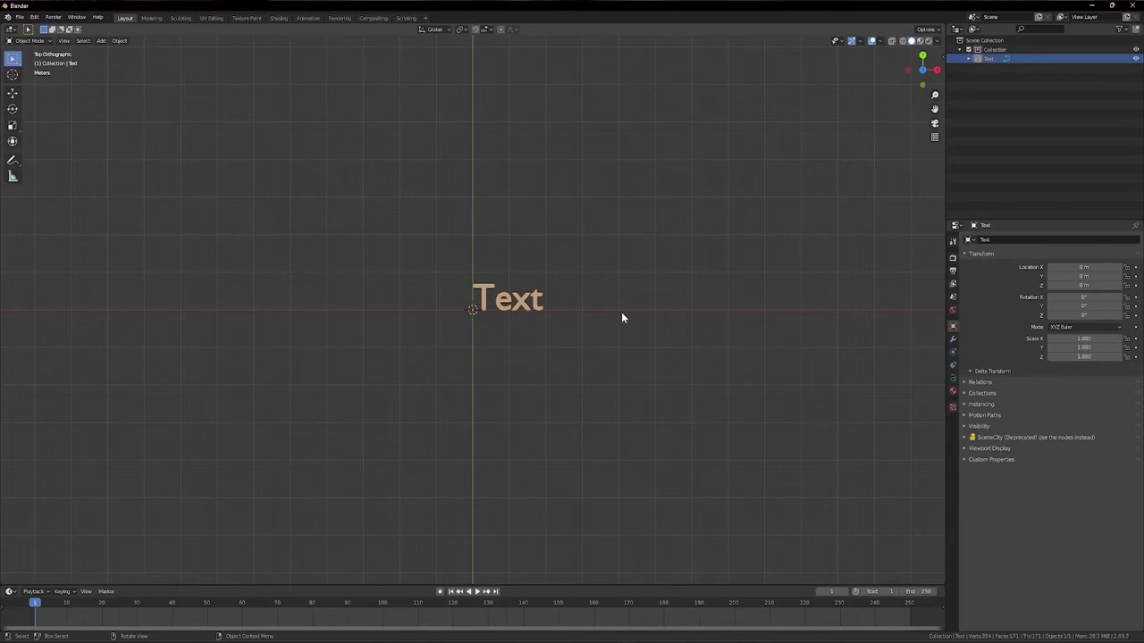
Load the Rodger-Bold font file from the OH YEAH folder as the text's regular font.
left_click(952, 377)
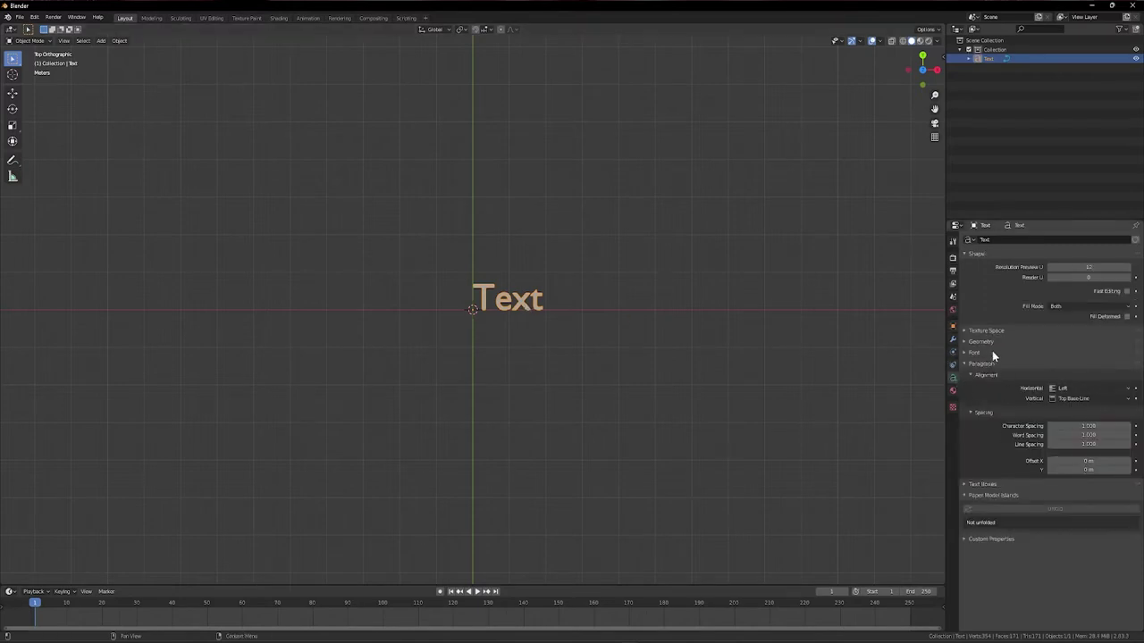
left_click(974, 352)
left_click(1125, 366)
left_click(445, 78)
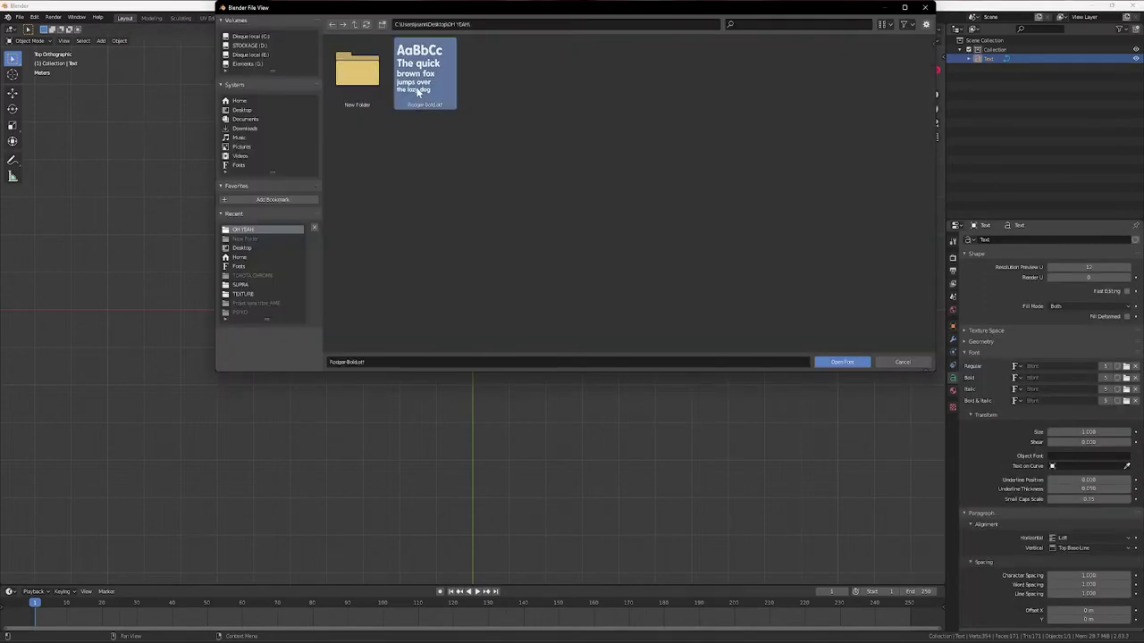
double_click(417, 92)
Replace the default wording of the text object with "OH YEAH" and return to Object Mode.
key("Tab")
key("BackSpace")
key("BackSpace")
key("BackSpace")
key("BackSpace")
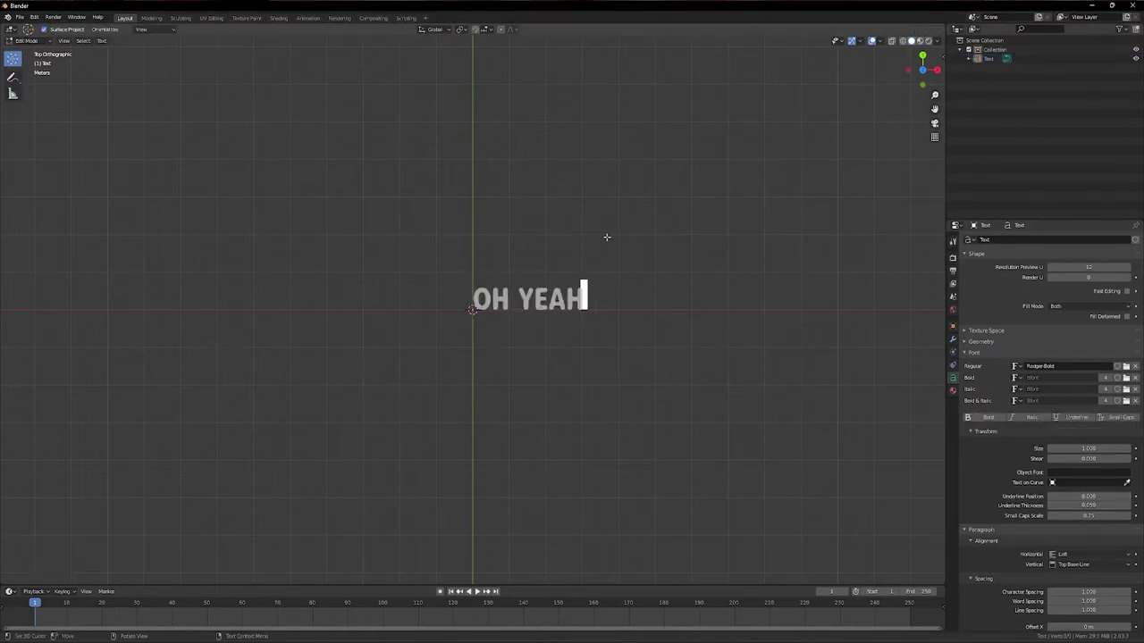
key("Tab")
Increase the text's character spacing to about 1.2.
scroll(986, 443, "down", 3)
left_click_drag(1088, 520, 1097, 520)
scroll(776, 204, "up", 8)
Set the text's geometry extrusion to 0.08 m.
middle_click_drag(607, 388, 688, 270)
scroll(1053, 447, "up", 3)
left_click(964, 344)
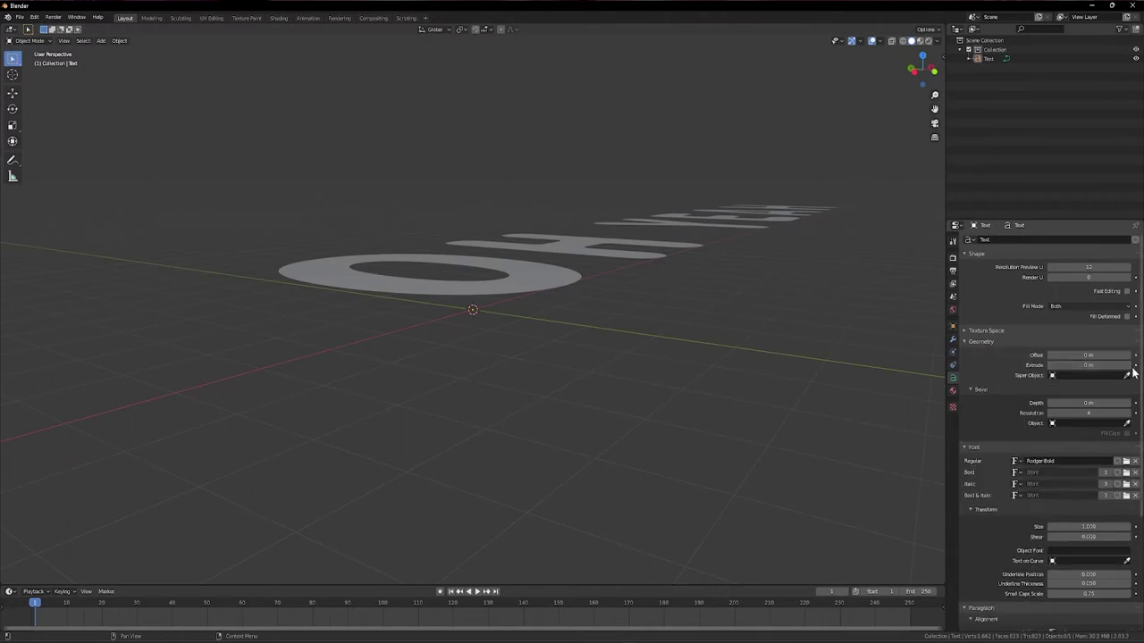
left_click(1131, 366)
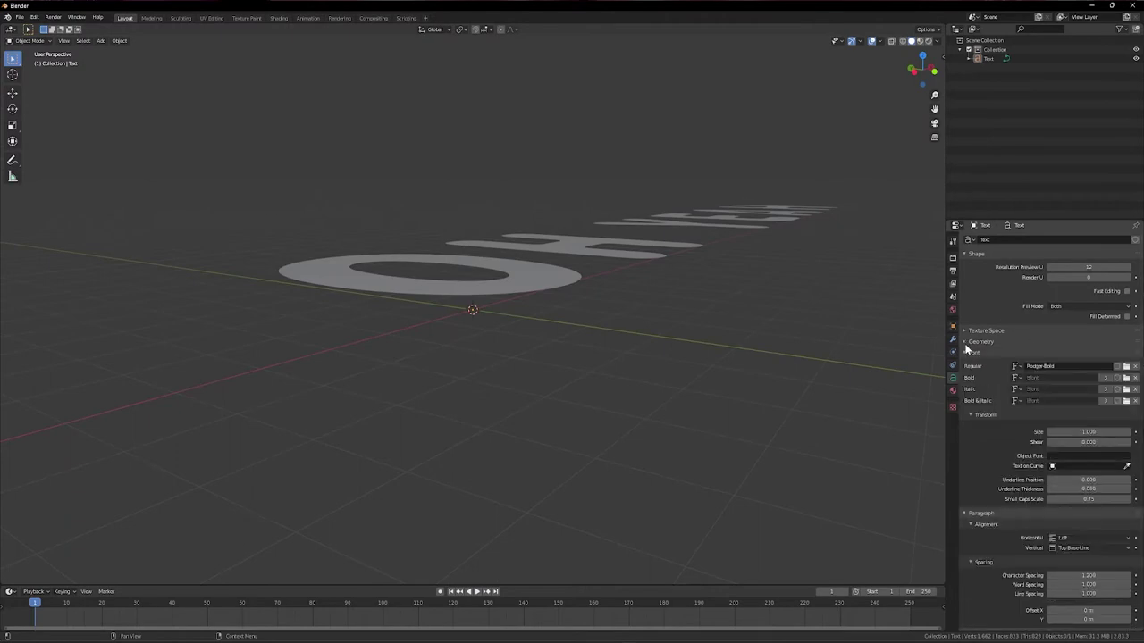
left_click(964, 343)
left_click(1129, 367)
left_click(1130, 367)
left_click(1129, 366)
left_click(1130, 367)
left_click(741, 244)
left_click(740, 244)
left_click(741, 244)
left_click(741, 244)
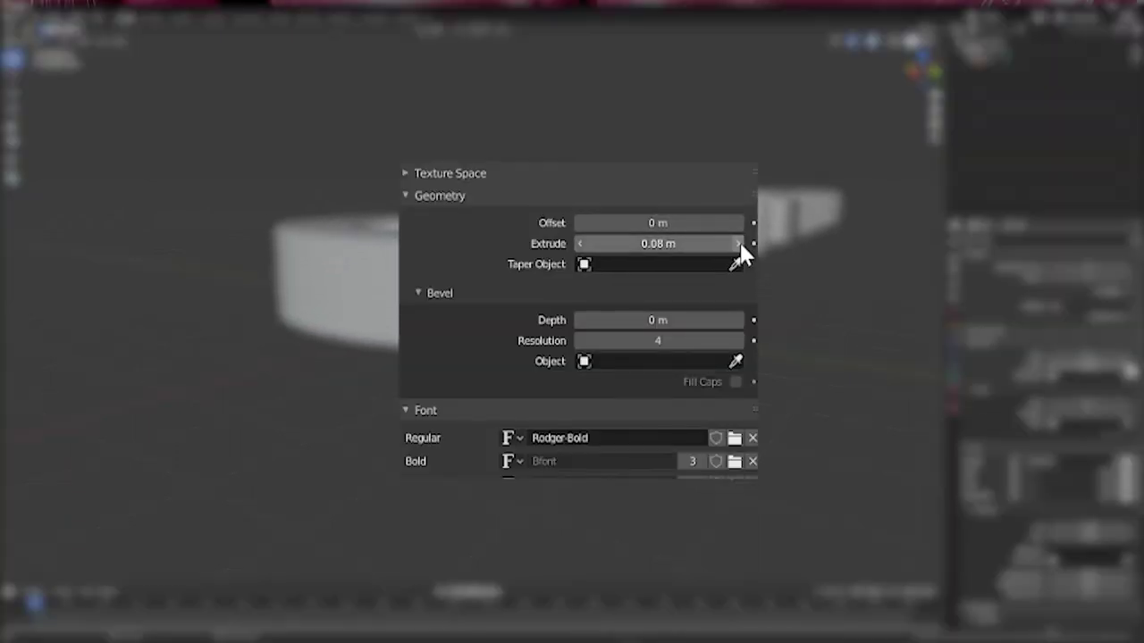
Set the text's bevel depth to 0.01 m and return to a top view of the rounded letters.
left_click(738, 319)
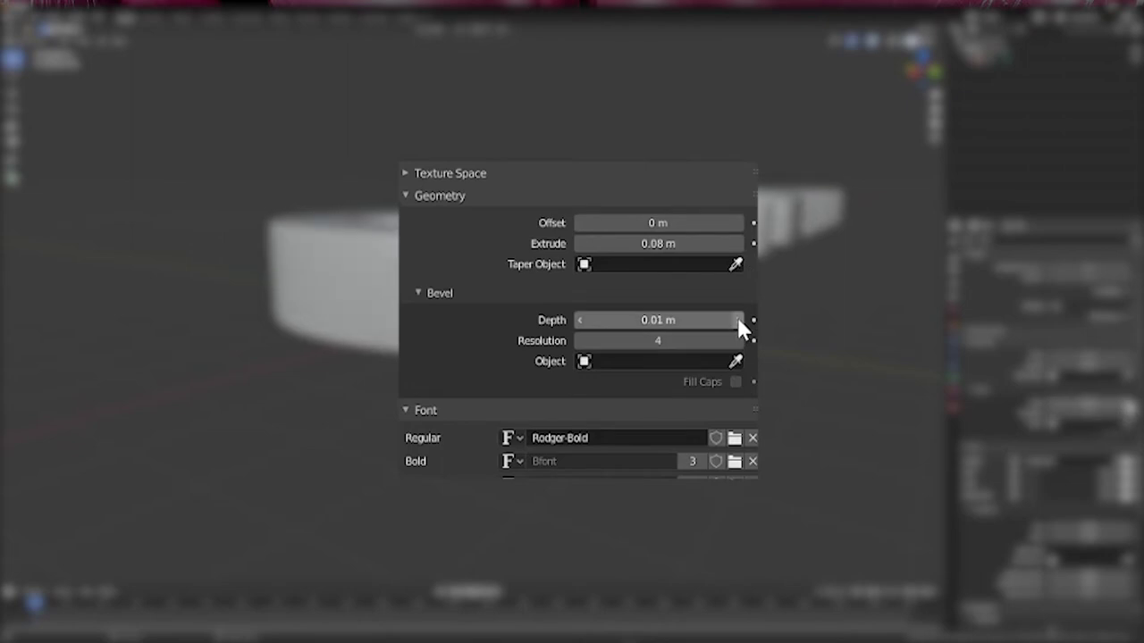
middle_click_drag(701, 273, 752, 290)
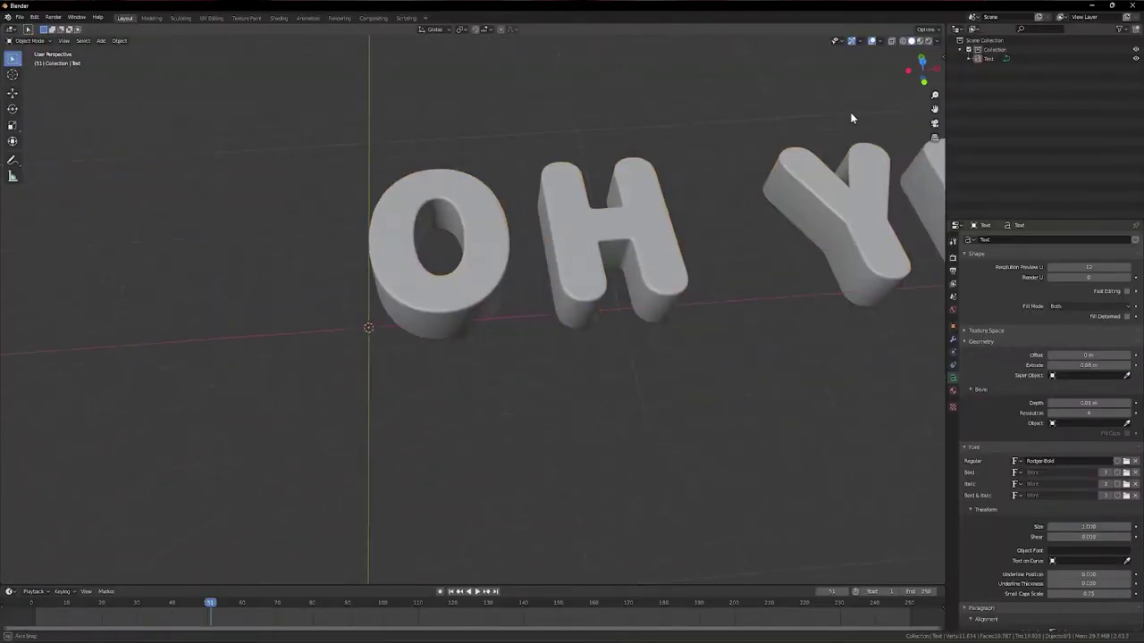
middle_click_drag(616, 268, 646, 194, "alt")
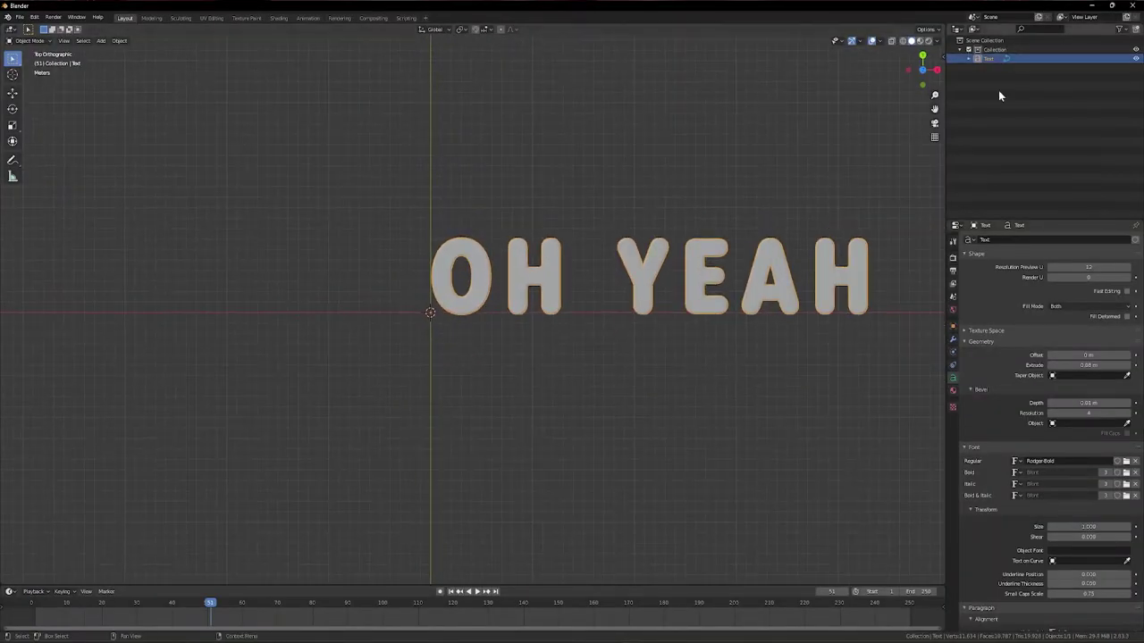
Duplicate the text object and hide the original from both the viewport and the render as a backup.
left_click(1122, 30)
left_click(1078, 59)
left_click(1087, 59)
left_click(1118, 58)
Convert the duplicated text to a mesh and switch it to Edit Mode.
left_click(663, 271)
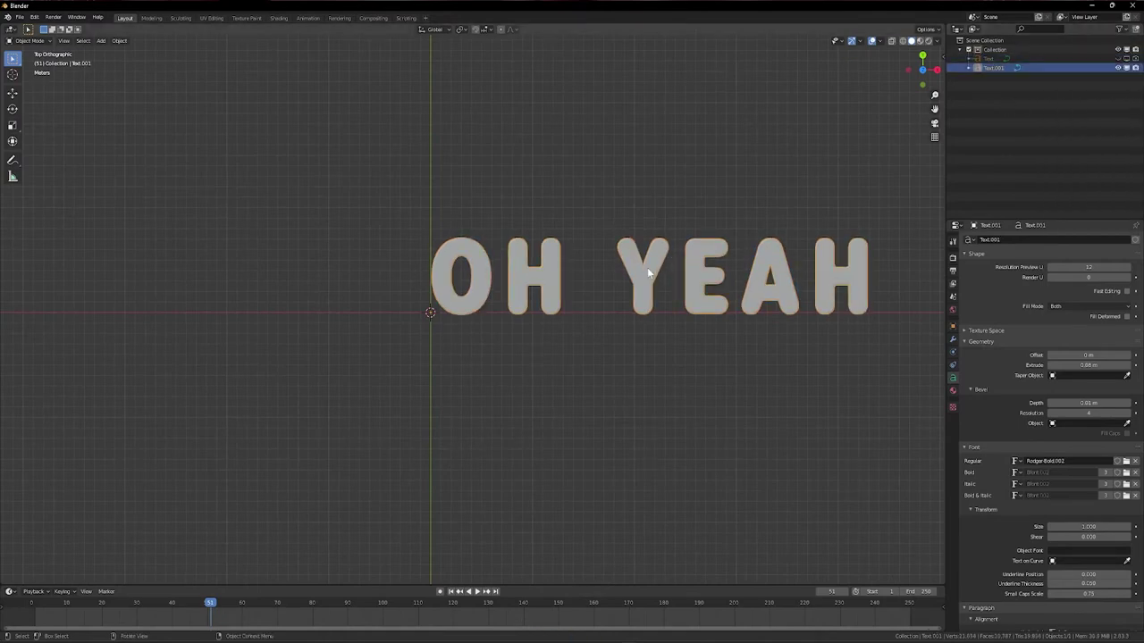
right_click(646, 267)
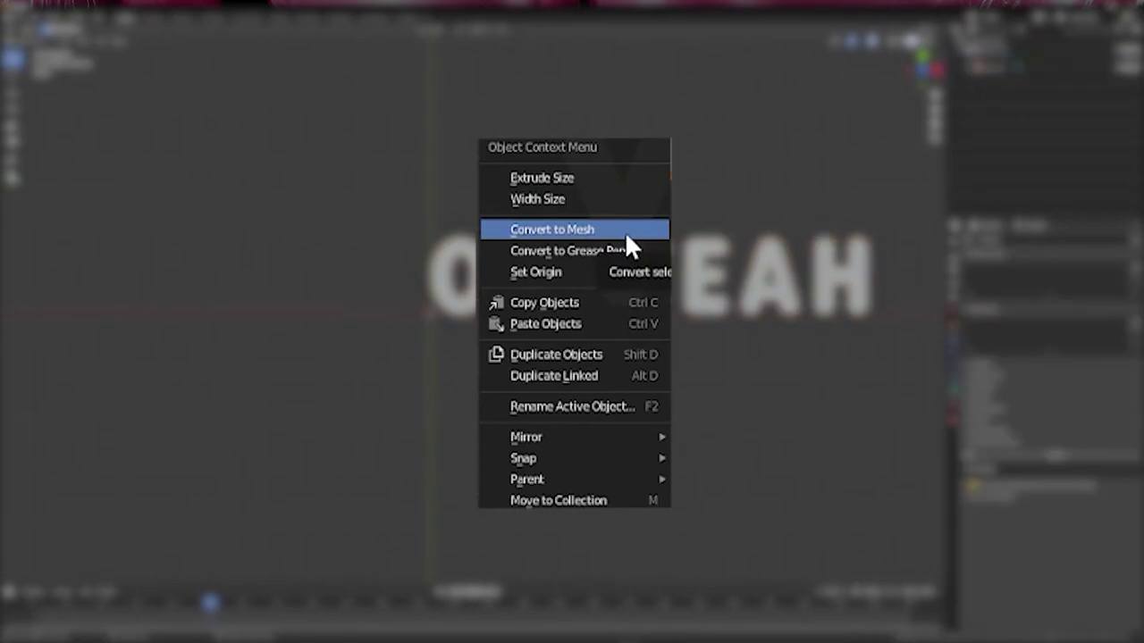
left_click(625, 233)
left_click(32, 41)
left_click(38, 62)
Add a Remesh modifier in Voxel mode to the text mesh with a voxel size of 0.01 m.
left_click(954, 353)
left_click(1021, 244)
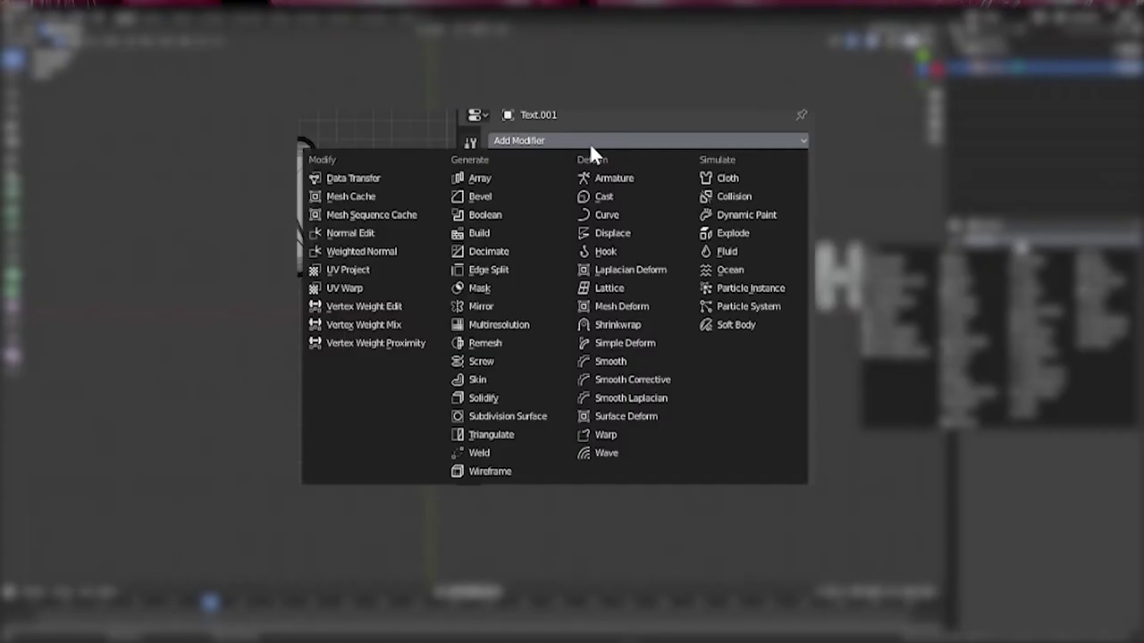
left_click(507, 342)
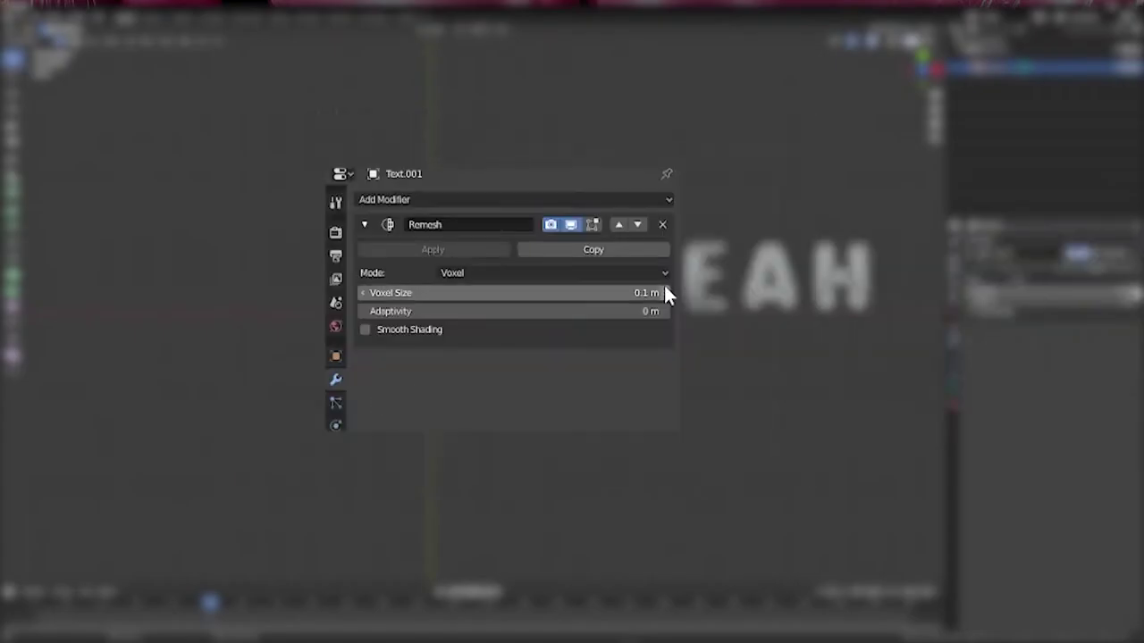
left_click(645, 292)
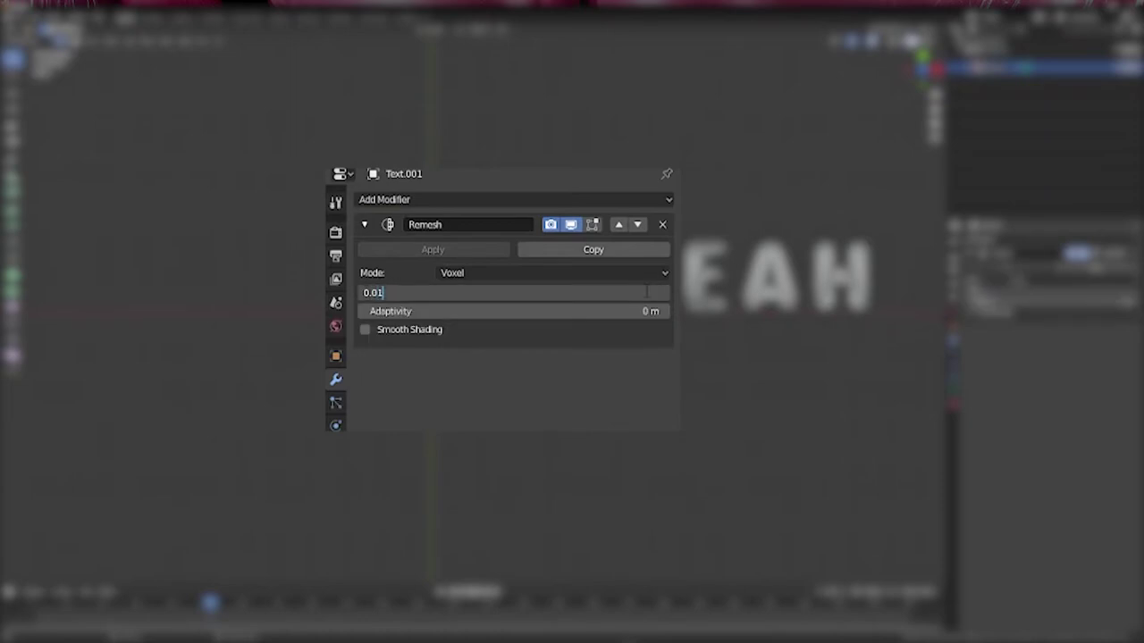
key("Return")
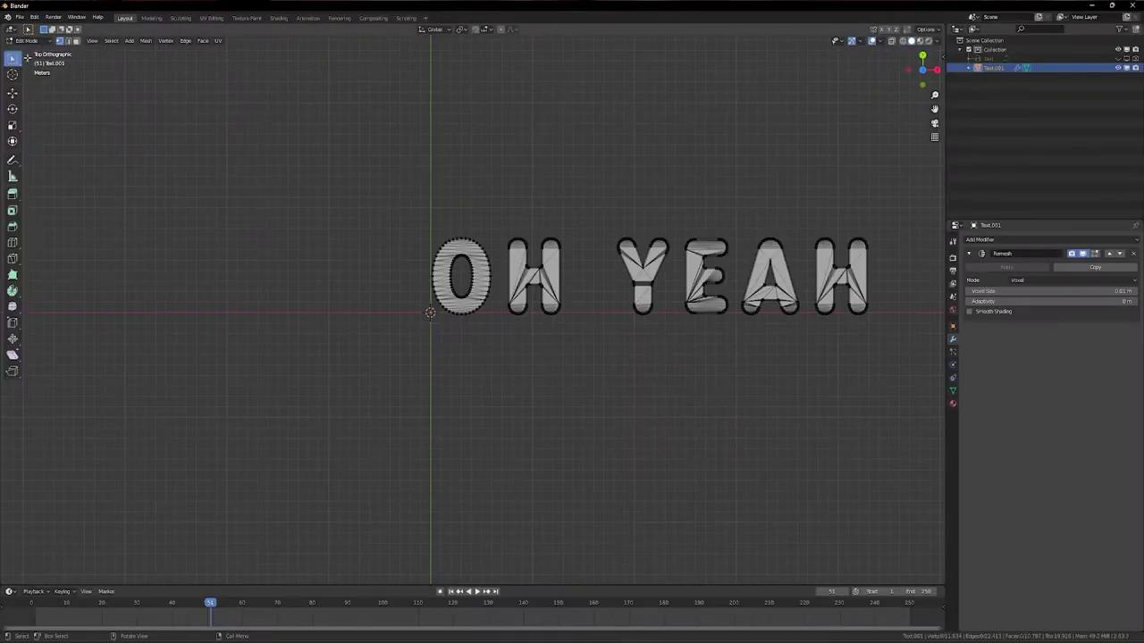
Return to Object Mode, duplicate the text mesh, hide the previous version and apply the copy's Remesh modifier.
left_click(26, 40)
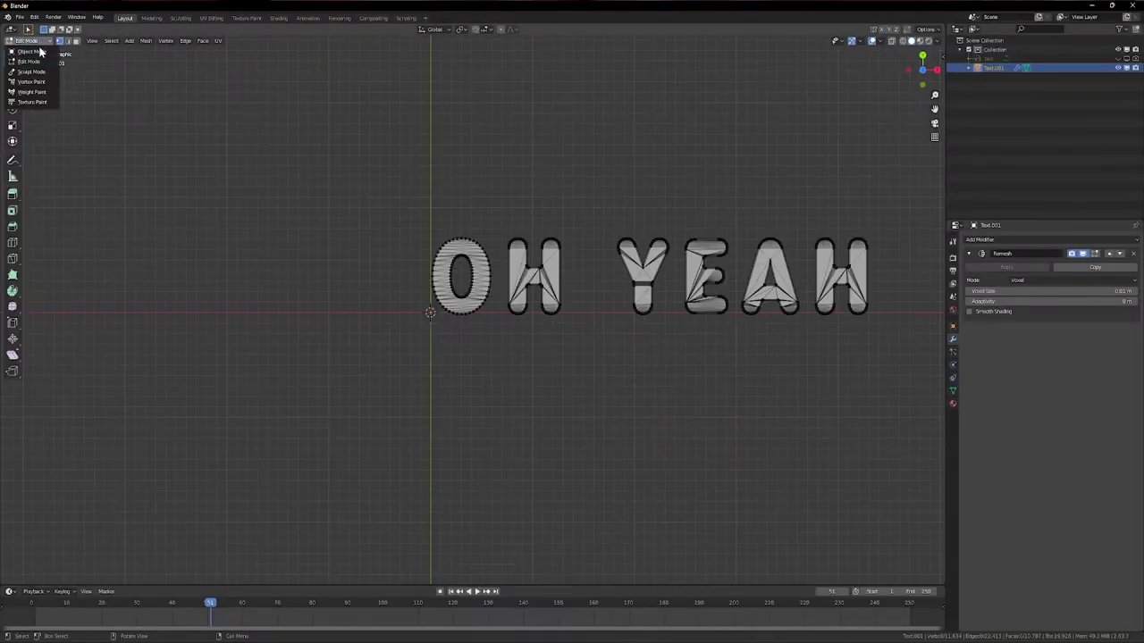
left_click(29, 50)
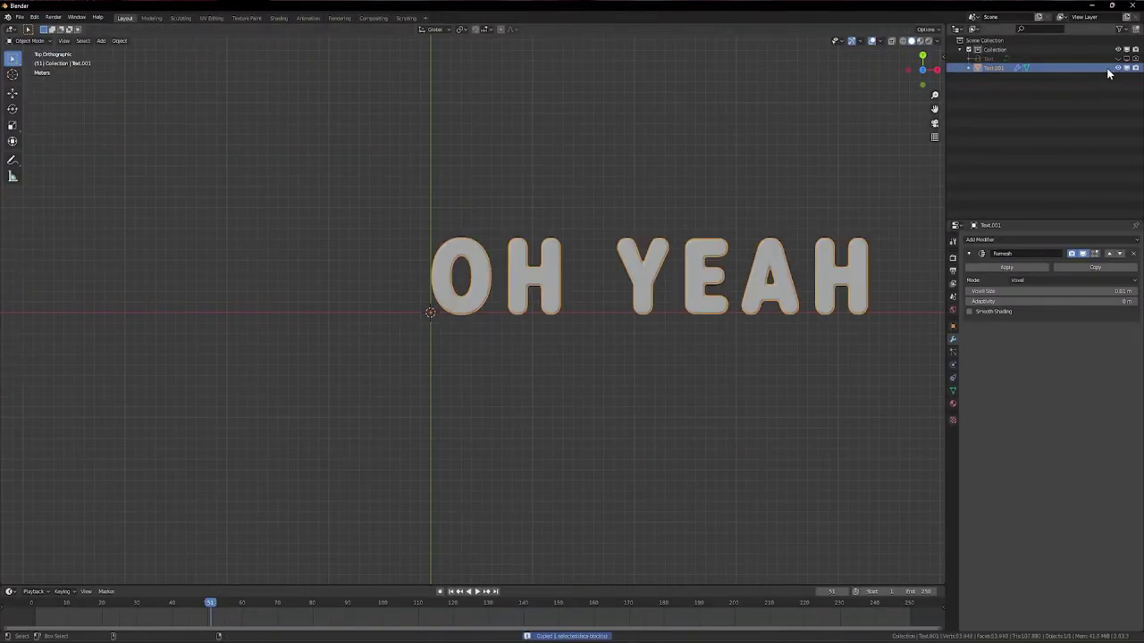
key("ctrl+v")
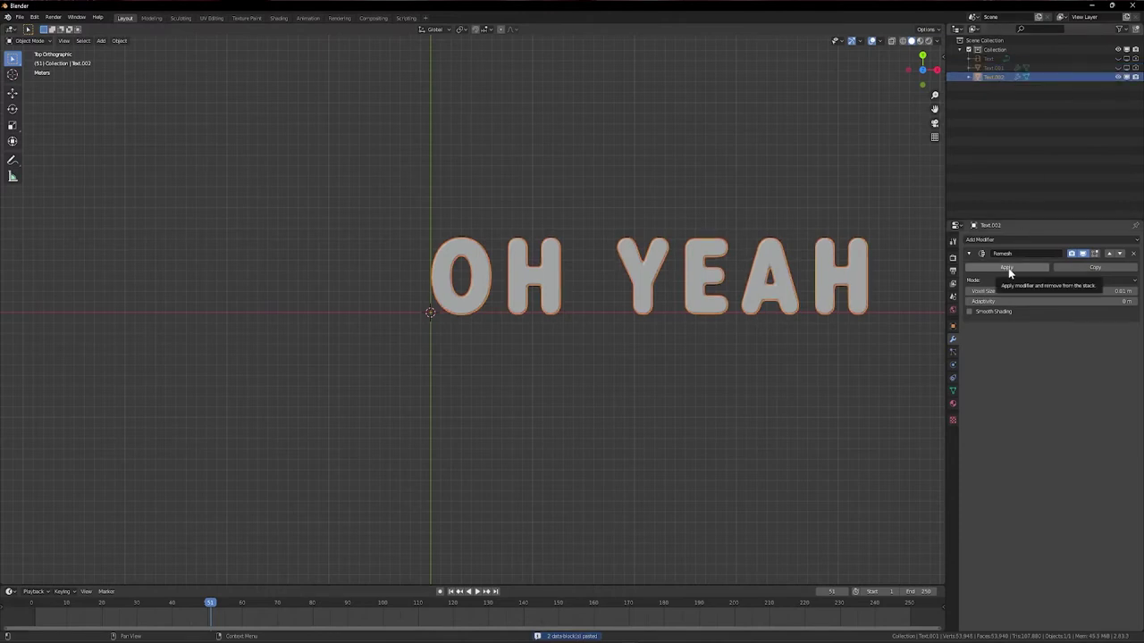
left_click(1007, 269)
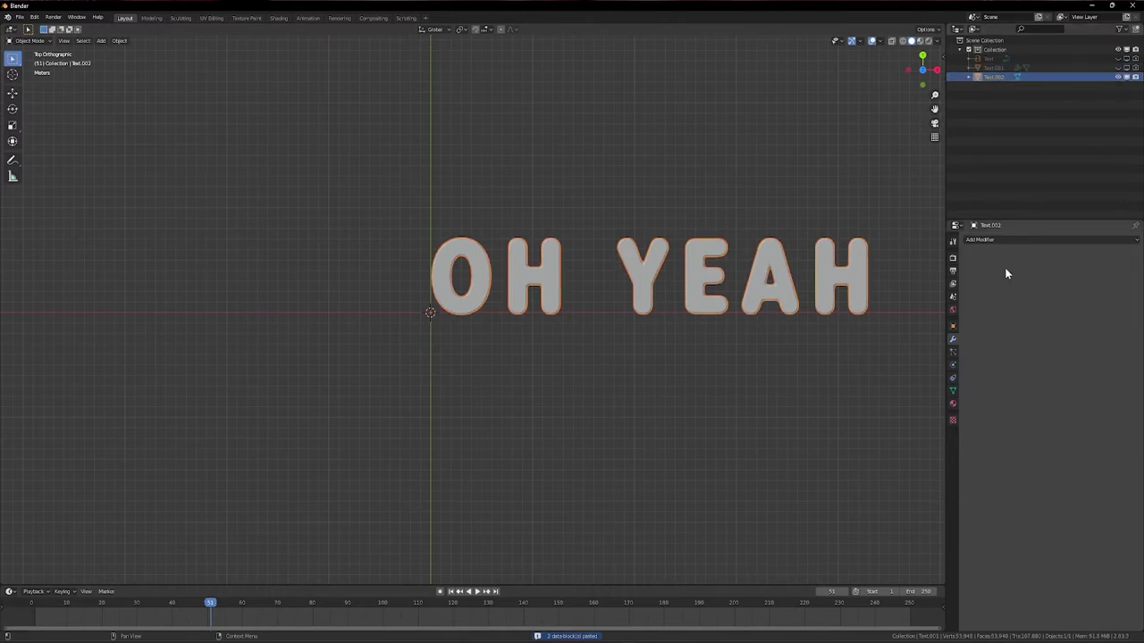
Switch the remeshed copy to Edit Mode and examine the vertex grid of its letters up close.
left_click(27, 41)
left_click(31, 61)
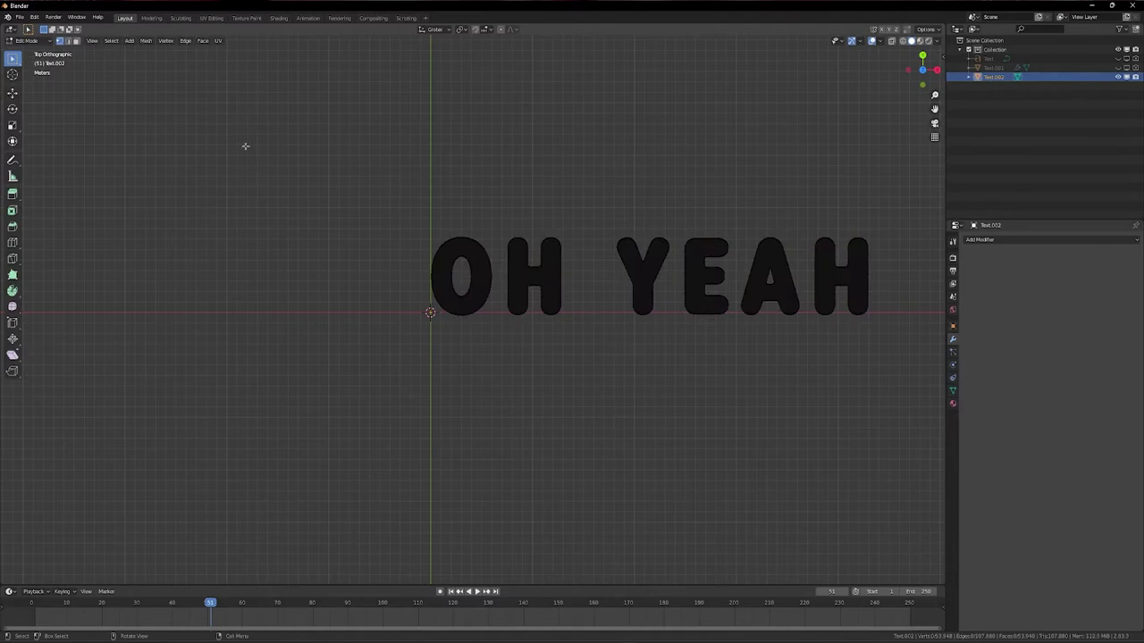
key("a")
scroll(481, 271, "up", 8)
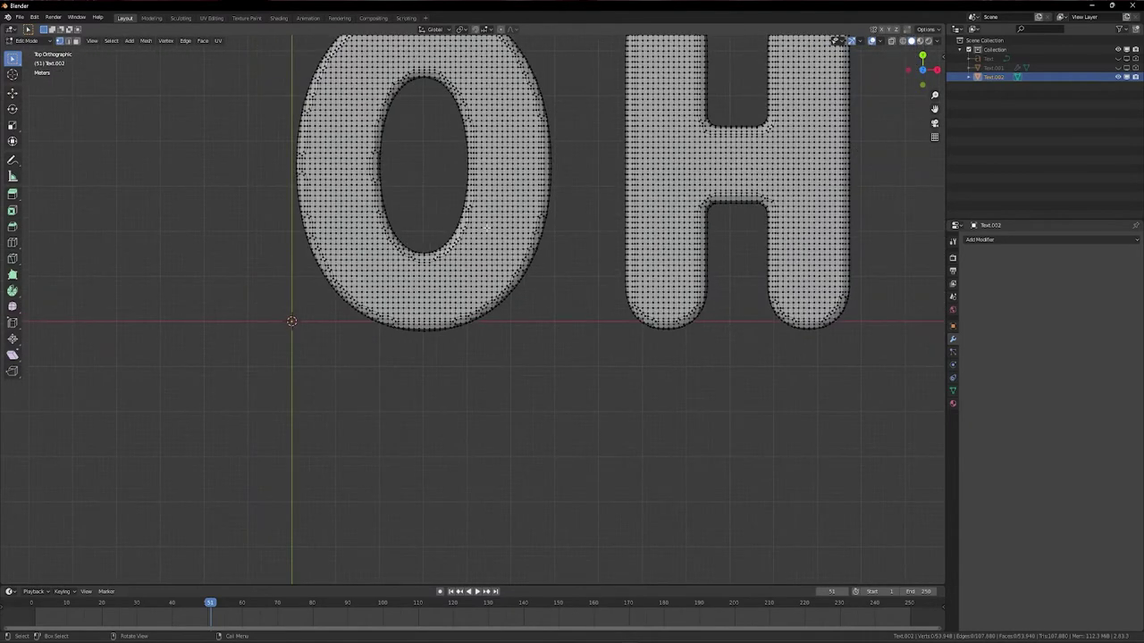
scroll(487, 227, "down", 7)
key("alt+a")
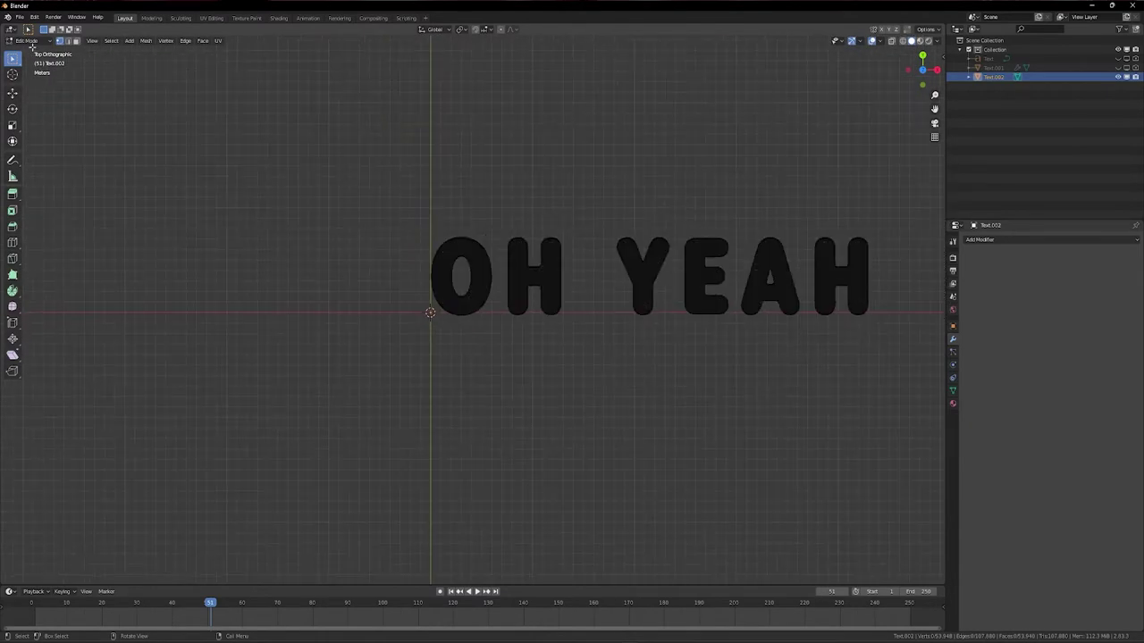
left_click(35, 43)
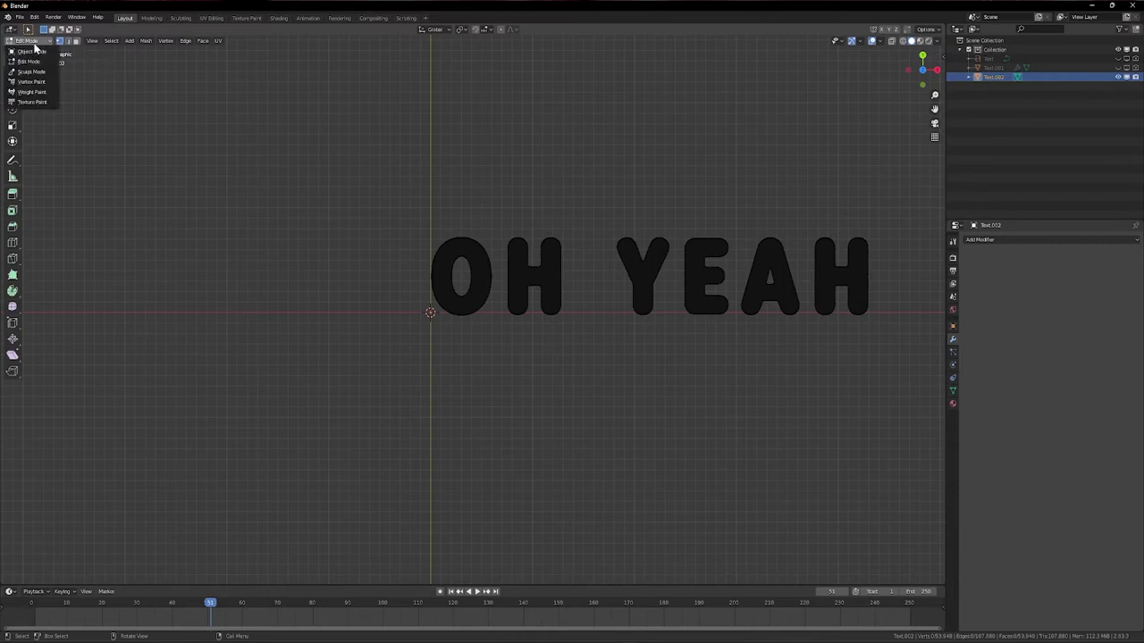
Select the whole H of OH and move it along the X axis closer to the O.
key("l")
key("g")
key("x")
left_click(557, 260)
Select the four letters of YEAH and move them together underneath OH.
key("alt+a")
key("l")
key("g")
right_click(715, 273)
key("l")
key("l")
key("l")
key("g")
left_click(576, 350)
Scale the word YEAH and reposition it so that it fits as a second line under OH.
key("s")
left_click(567, 400)
scroll(567, 399, "up", 5)
key("g")
key("s")
key("g")
Move, rotate and scale the Y so it tucks in just below the O.
key("alt+a")
key("l")
key("g")
key("r")
key("s")
left_click(483, 459)
Select only the E and move, rotate and scale it to nest beside the Y.
key("l")
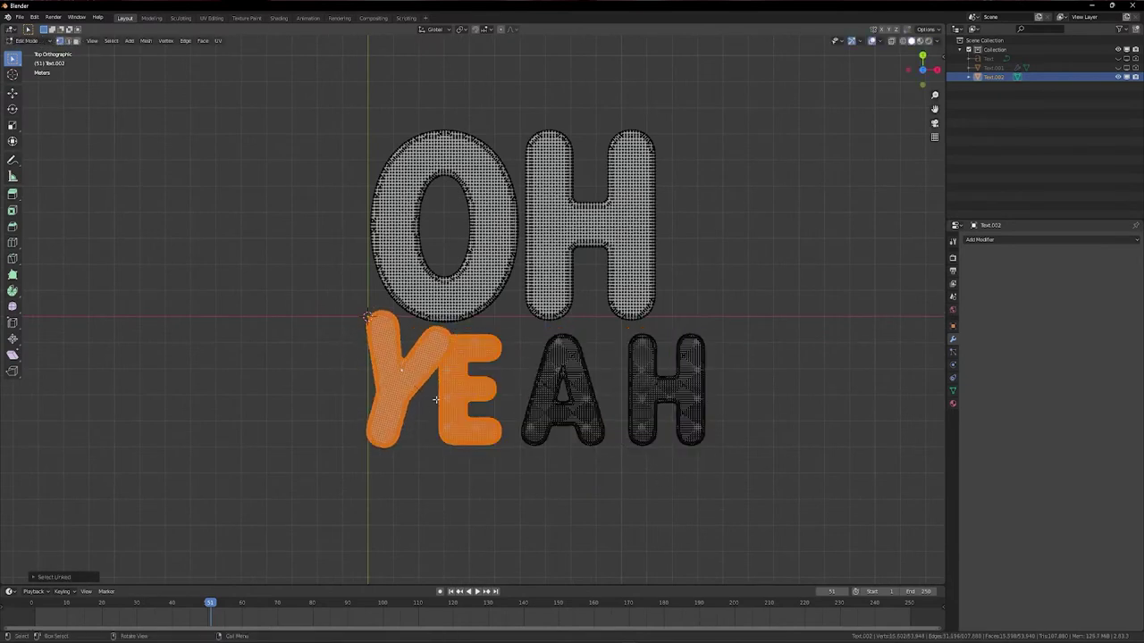
key("alt+a")
key("l")
key("g")
key("r")
key("s")
left_click(542, 385)
Scale the A and move it close beside the E.
key("alt+a")
key("l")
key("s")
left_click(566, 411)
key("g")
left_click(561, 413)
Move and rotate the last H of YEAH so it leans tightly against the A.
key("alt+a")
key("l")
key("g")
left_click(613, 383)
key("r")
key("g")
left_click(631, 268)
Tilt the H of OH slightly clockwise.
key("l")
key("r")
left_click(618, 279)
Nudge the middle letters of YEAH to tighten the gaps between them.
left_click(567, 347)
key("l")
key("g")
left_click(487, 344)
key("l")
key("g")
left_click(445, 354)
Rotate and scale the Y to refine its fit beside the E and under the O.
key("l")
key("r")
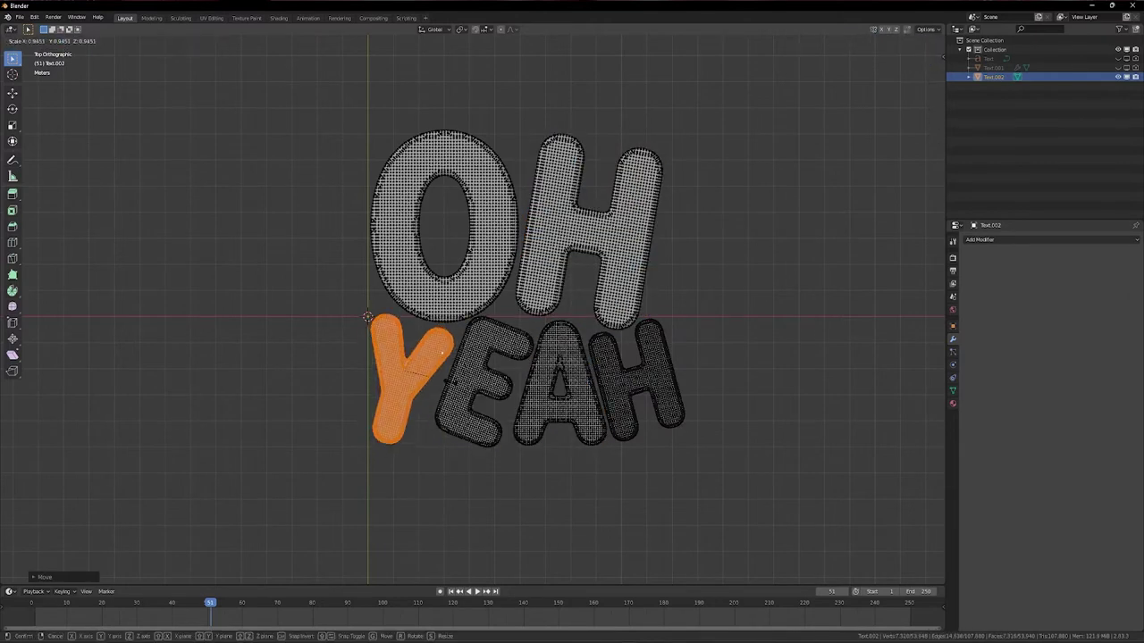
key("Return")
Tilt the O of OH slightly counterclockwise.
key("alt+a")
key("l")
key("r")
key("Return")
Scale the H of OH and shift it to balance its spacing with the O and the lower line.
key("alt+a")
key("l")
key("s")
left_click(637, 251)
key("g")
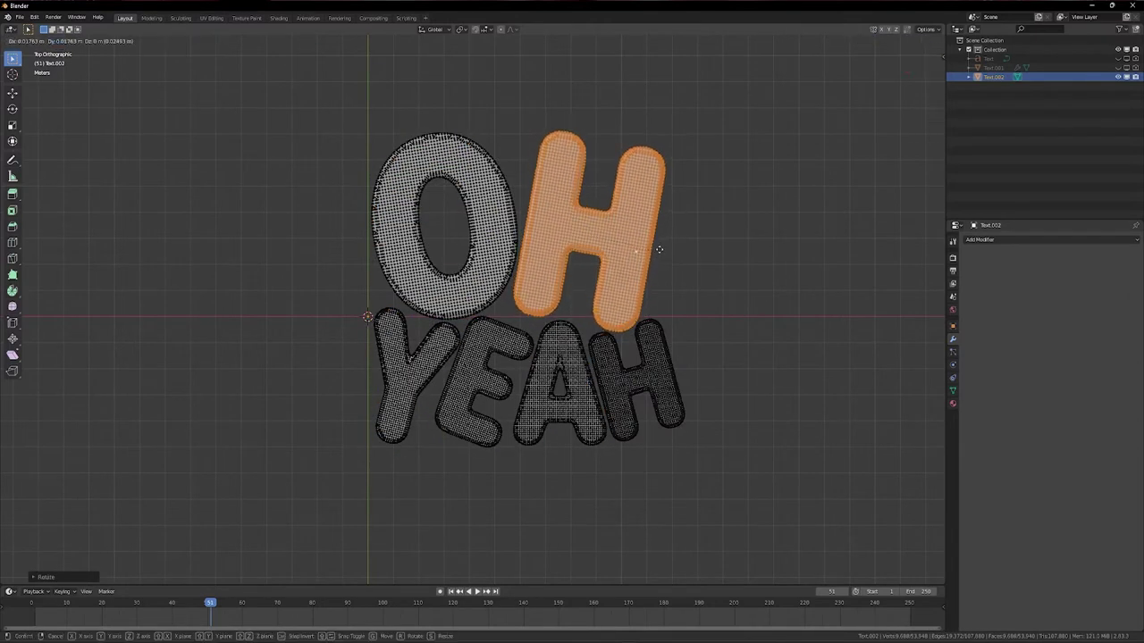
left_click(659, 247)
Return to Object Mode, duplicate the arranged lettering and hide the previous version.
key("alt+a")
left_click(33, 41)
left_click(54, 55)
key("ctrl+c")
key("ctrl+v")
left_click(1118, 77)
Add a camera, look through it and adjust its location above the lettering.
left_click(101, 40)
left_click(117, 187)
key("KP_0")
mouse_move(1084, 286)
left_mouse_down()
mouse_move(1120, 286)
mouse_move(1092, 276)
left_mouse_up()
mouse_move(1083, 267)
left_mouse_down()
mouse_move(1117, 268)
mouse_move(1094, 286)
left_mouse_up()
Set the render resolution to 2000 by 2000 pixels.
left_click(952, 270)
left_click(1086, 251)
type("2000")
key("Tab")
type("2000")
key("Return")
Lower the camera along Z until the OH YEAH lettering nearly fills the square frame.
left_click(952, 258)
left_click(997, 61)
left_click(952, 365)
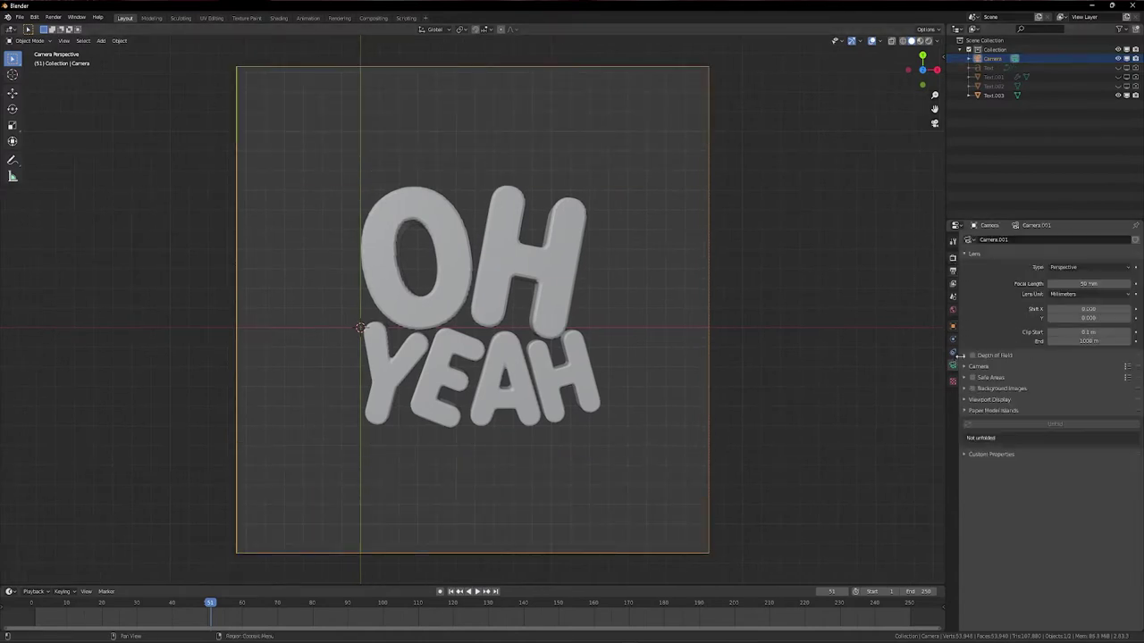
left_click(953, 326)
left_click_drag(1085, 286, 1052, 286)
left_click(794, 252)
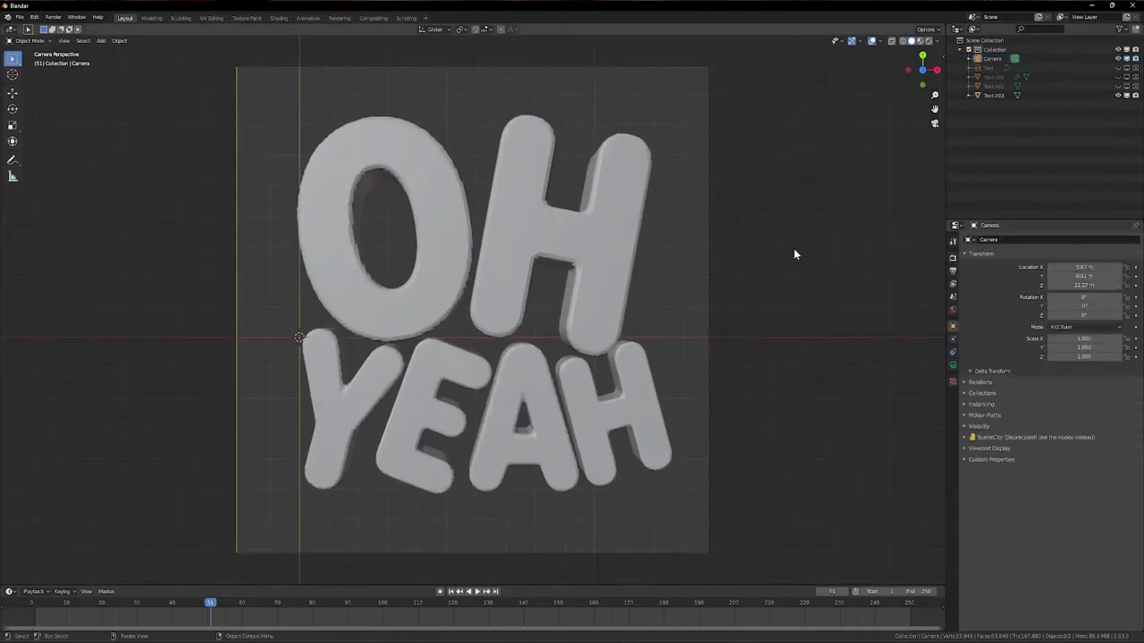
Enable cloth physics on the OH YEAH lettering, expand its Cache and Shape settings and raise the quality steps.
left_click(537, 230)
left_click(953, 379)
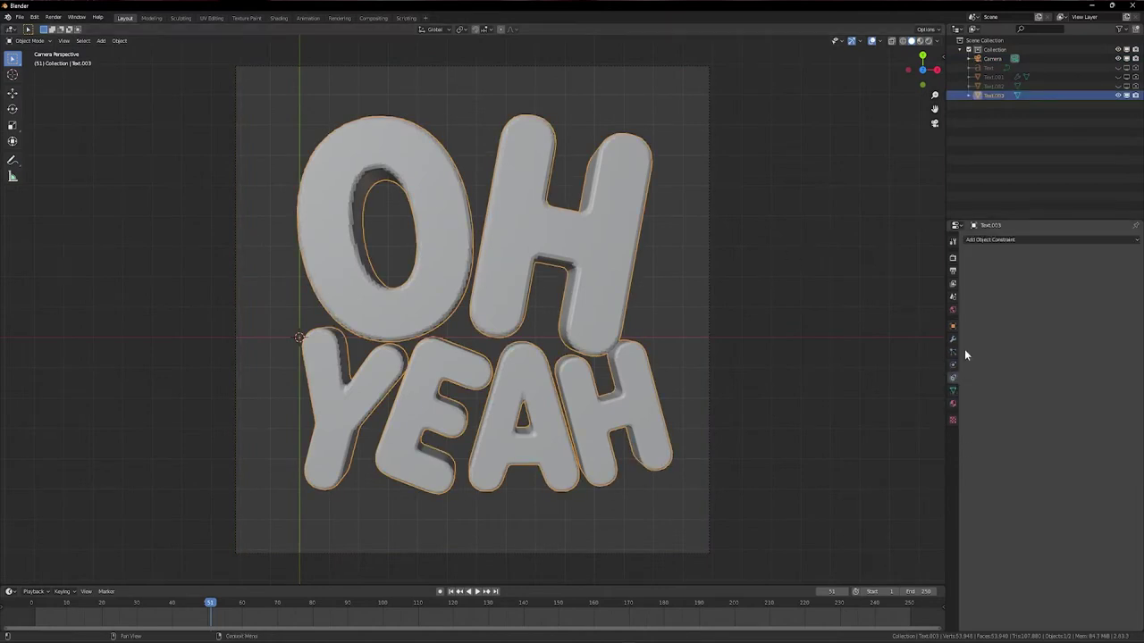
left_click(952, 367)
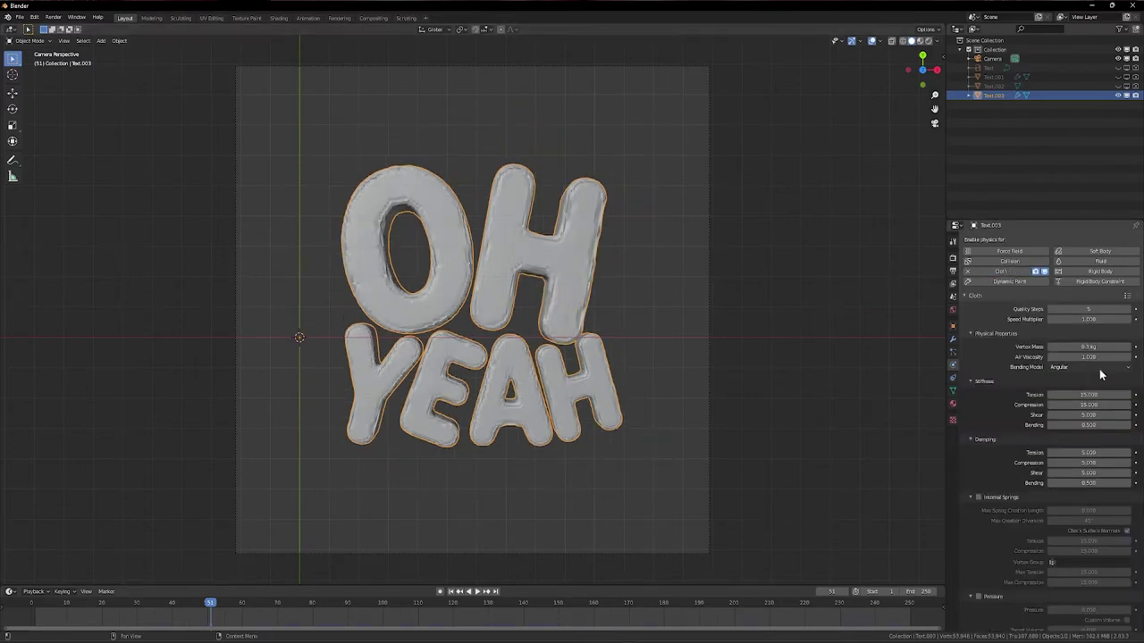
scroll(1100, 367, "down", 4)
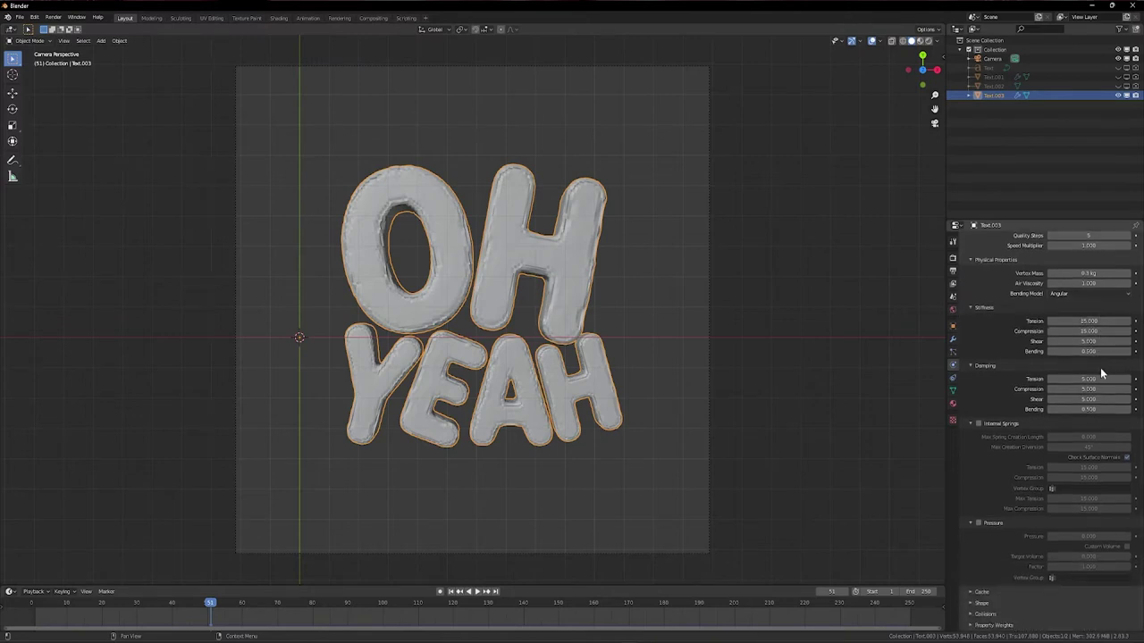
left_click(982, 592)
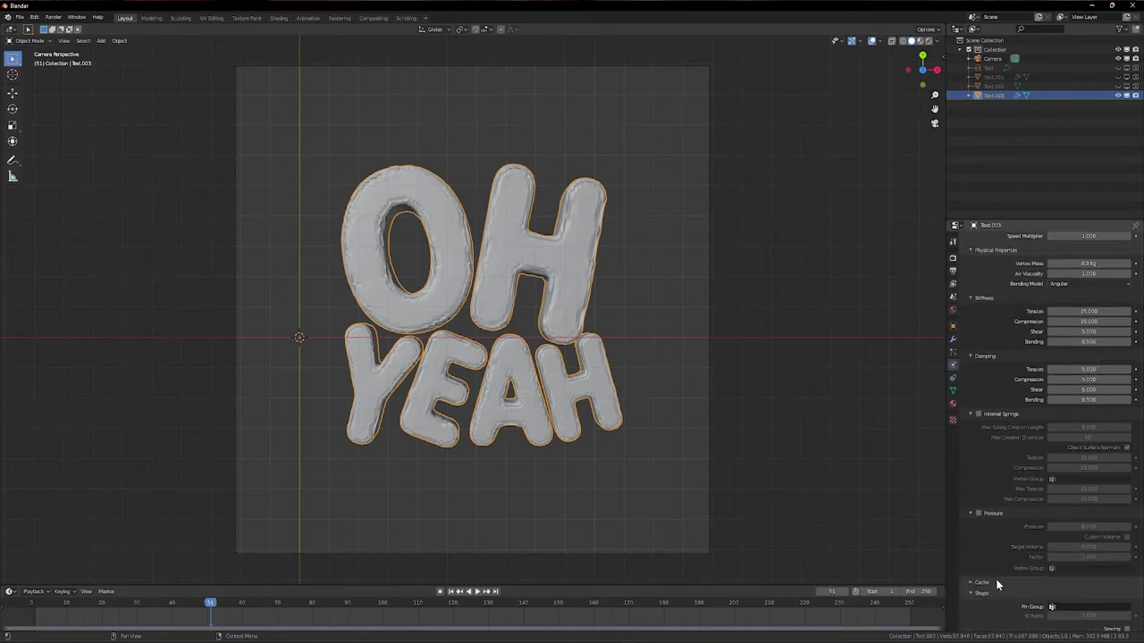
left_click(995, 582)
scroll(1063, 308, "up", 4)
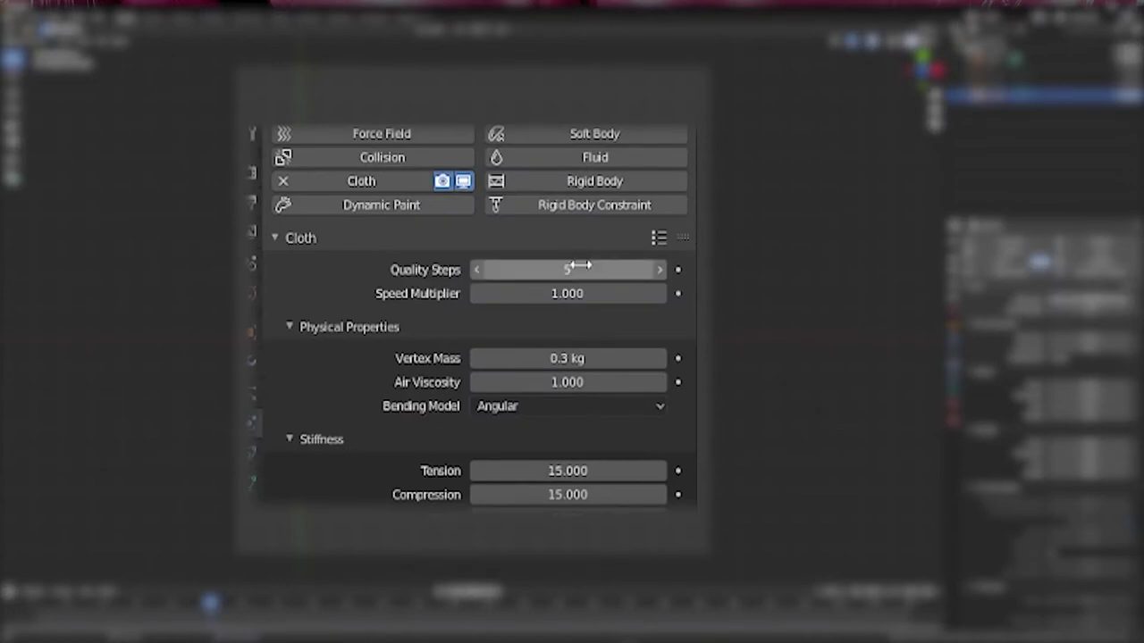
key("Return")
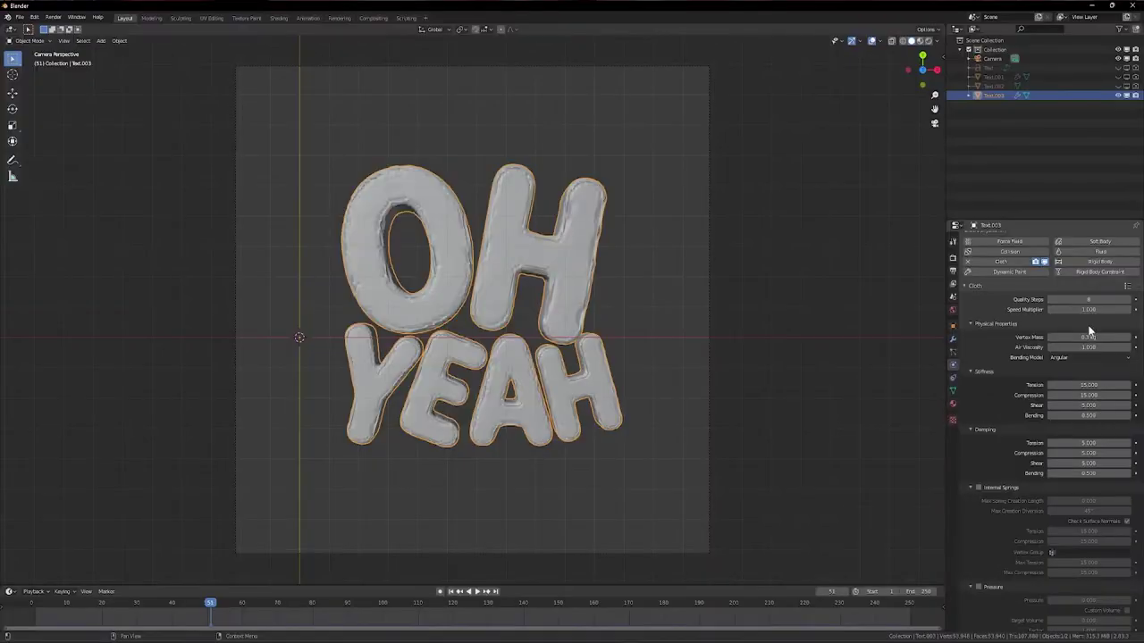
Enable cloth pressure with a custom volume and set the pressure to 10.
scroll(1083, 338, "down", 4)
scroll(1068, 369, "down", 8)
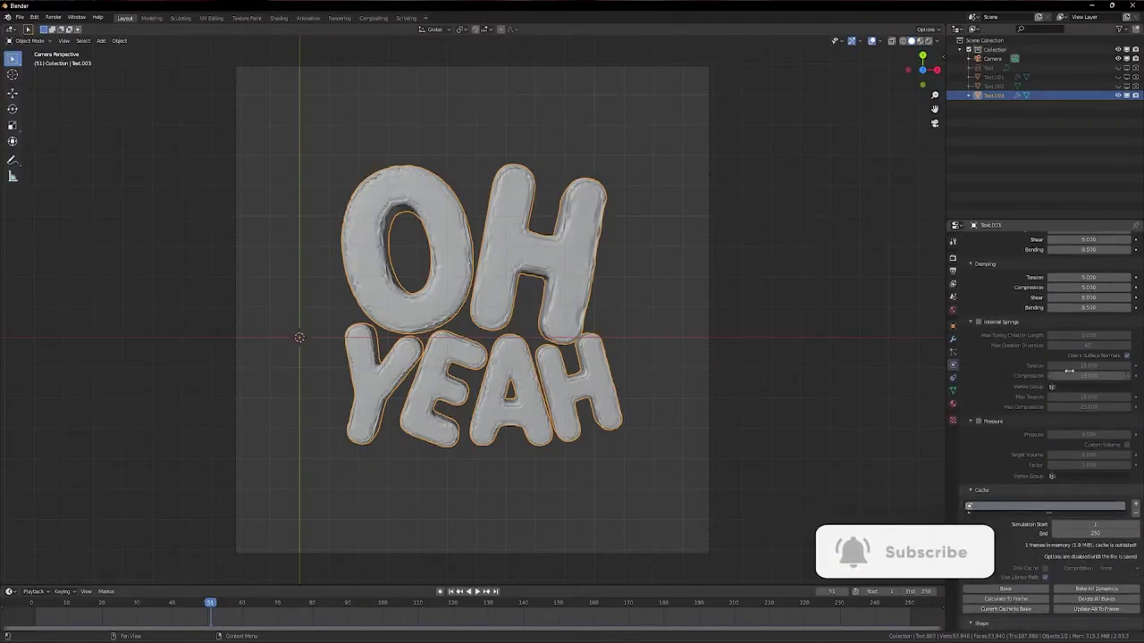
left_click(980, 326)
left_click(670, 399)
left_click(624, 373)
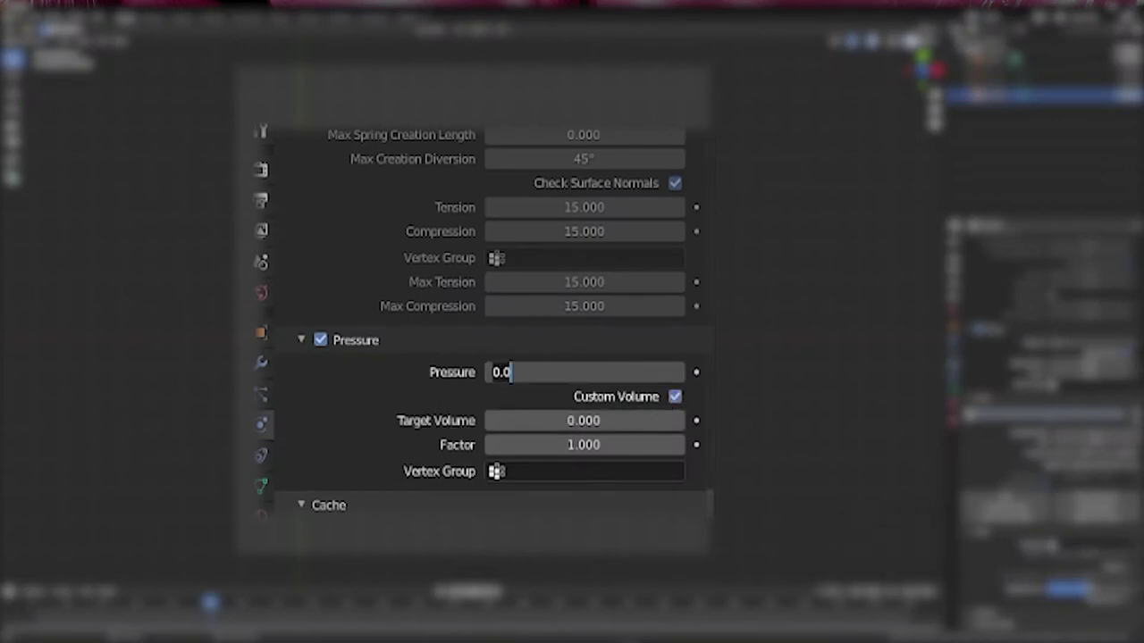
key("Return")
Set the cloth pressure's target volume to 5 and its factor to 5.
left_click(563, 427)
type("5")
key("Return")
left_click(589, 452)
type("5")
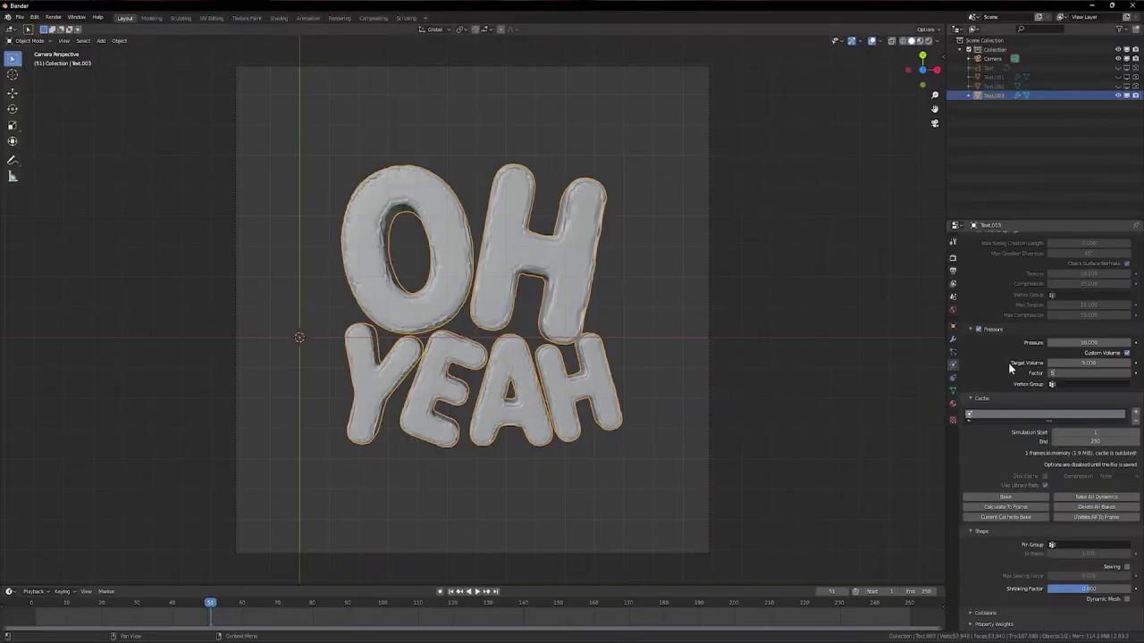
key("Return")
Set the cloth cache to simulate from frame 0 to frame 10.
scroll(1064, 402, "down", 1)
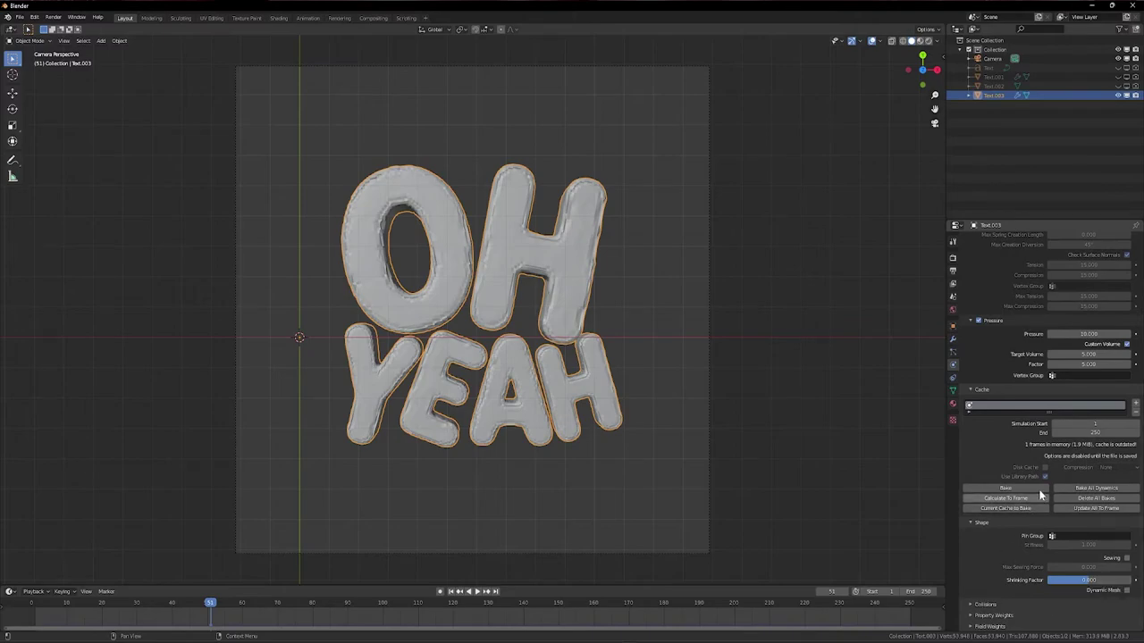
left_click(1094, 432)
type("10")
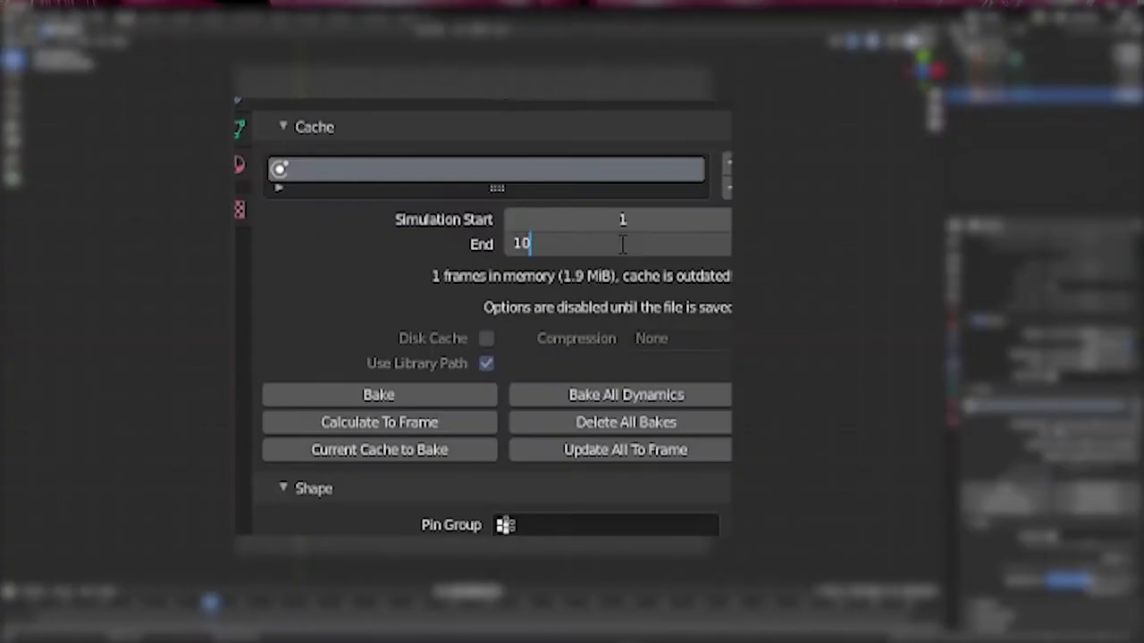
key("Return")
key("shift+Left")
key("space")
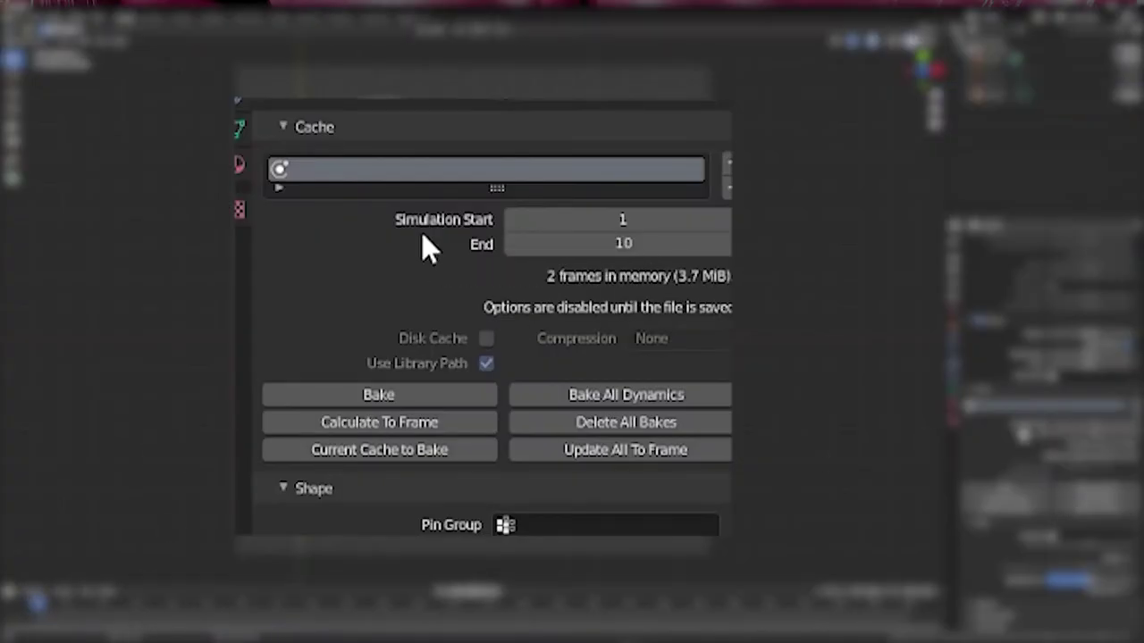
key("Return")
Expand the cloth's Field Weights settings below the collision options.
scroll(396, 497, "down", 6)
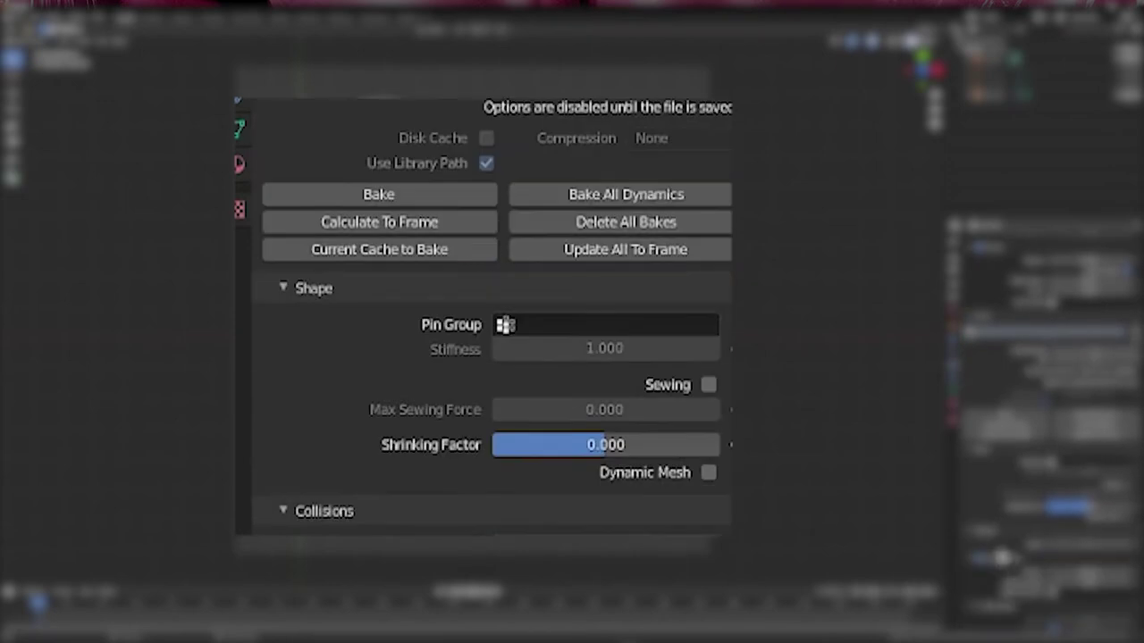
scroll(443, 494, "down", 3)
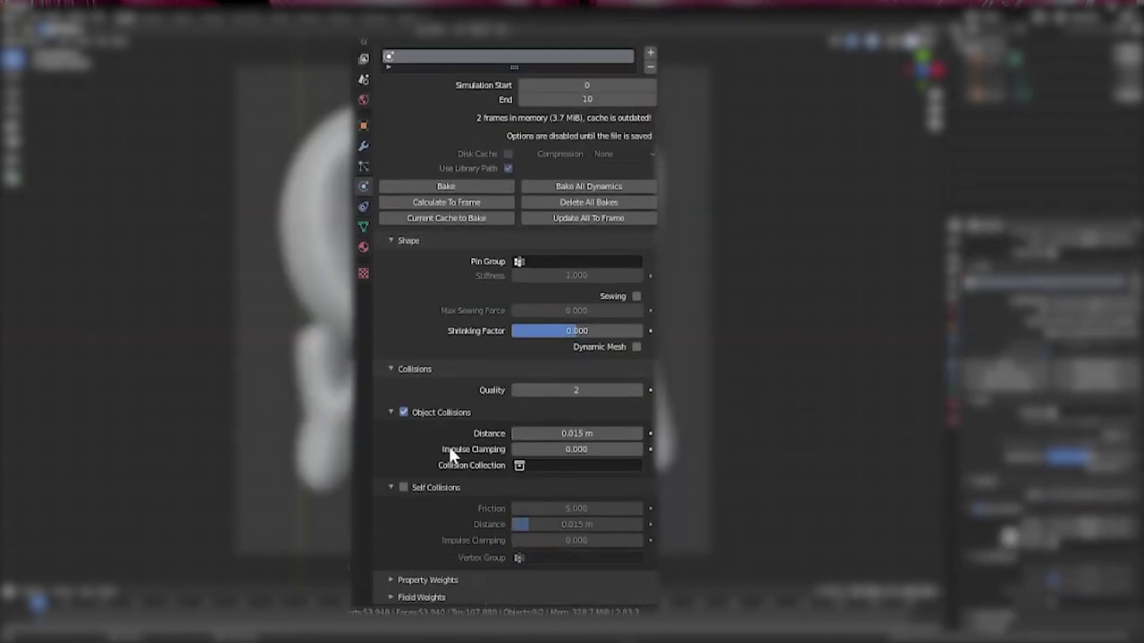
left_click(390, 597)
scroll(403, 528, "down", 8)
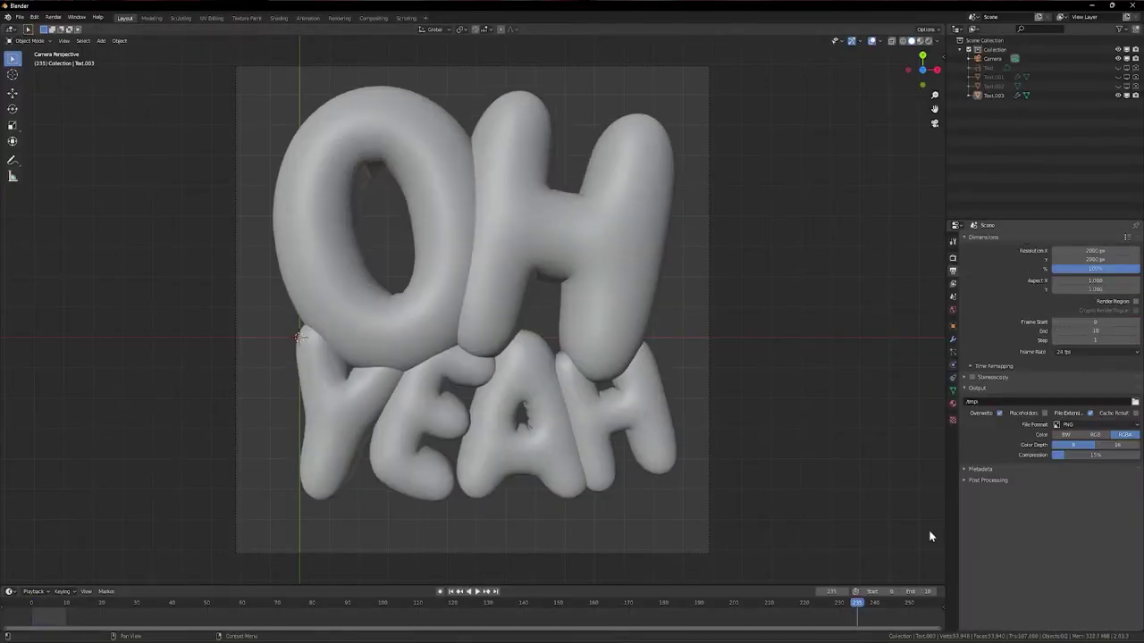
Play the cloth simulation from the first frame to check how the letters inflate.
key("shift+Left")
left_click(477, 593)
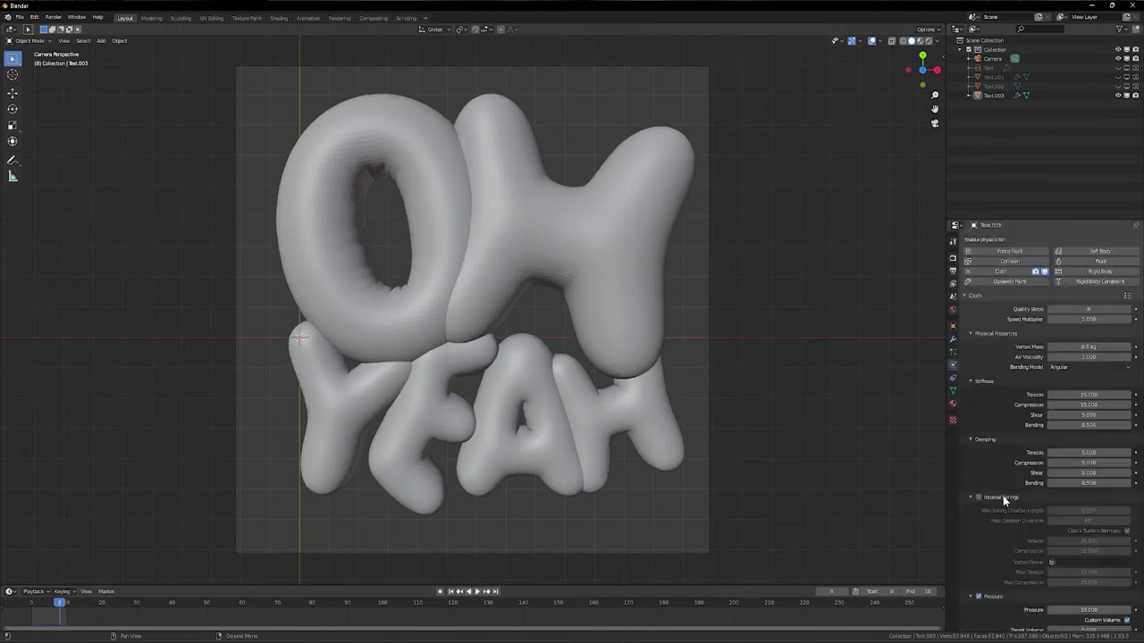
scroll(1004, 502, "down", 6)
key("space")
Set the pressure's target volume to 5 and replay the simulation from the start.
left_click(1090, 409)
type("5")
key("Return")
key("shift+Left")
key("space")
key("space")
Set the pressure factor to 4 and run the cloth simulation again.
left_click(1092, 419)
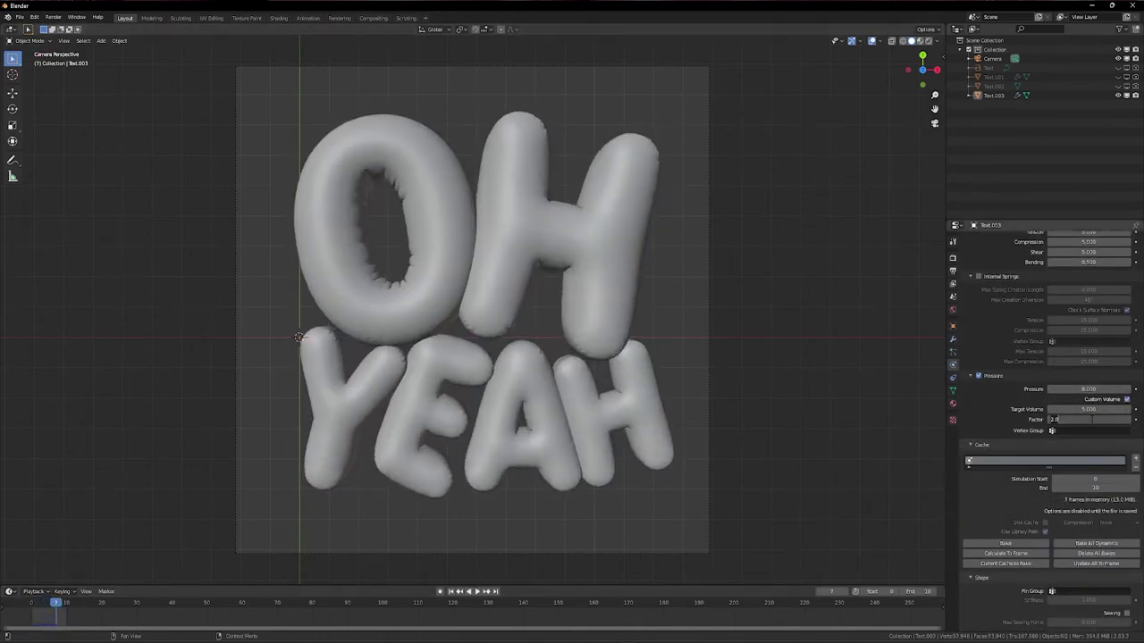
type("4")
key("Return")
key("space")
Duplicate the inflated lettering and hide the original from both viewport and render.
left_click(1096, 97)
key("ctrl+c")
key("ctrl+v")
left_click(1136, 96)
left_click(1117, 96)
left_click(1072, 105)
Apply the Cloth modifier on the duplicated lettering and return the timeline to frame 0.
right_click(624, 181)
left_click(624, 182)
left_click(684, 177)
scroll(983, 333, "up", 10)
left_click(952, 339)
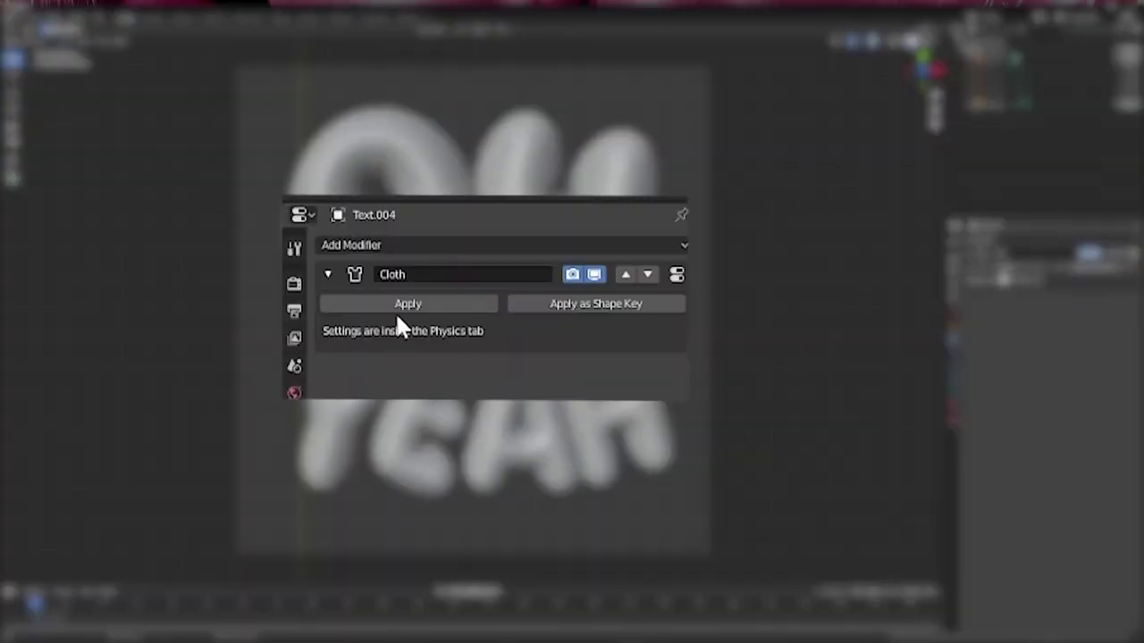
left_click(469, 307)
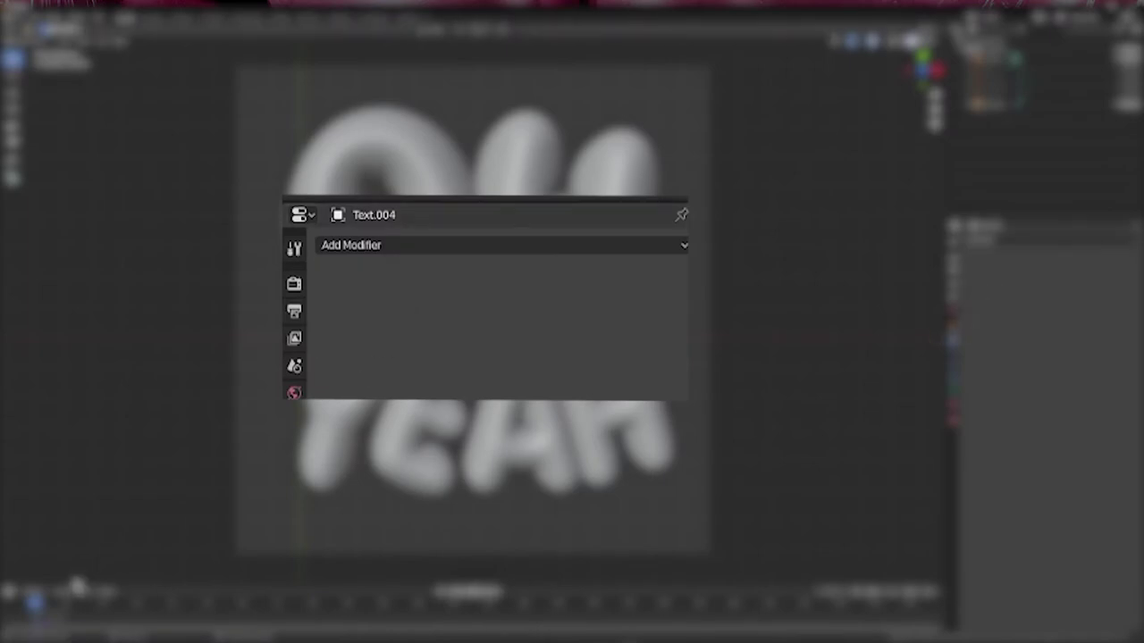
left_click_drag(42, 608, 31, 608)
Enter Edit Mode on the duplicated lettering and move the linked O and E letters together.
left_click(481, 319)
left_click(691, 290)
left_click(616, 273)
left_click(29, 41)
left_click(34, 61)
key("l")
key("l")
key("g")
left_click(478, 367)
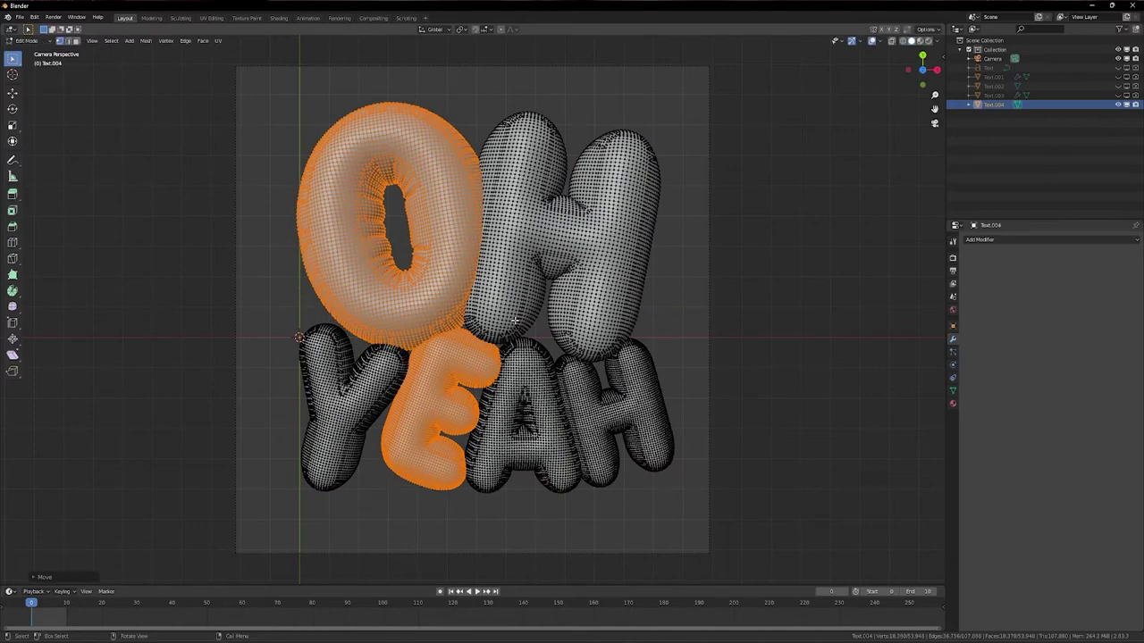
Shift the H of OH slightly closer to the O.
key("alt+a")
key("l")
key("g")
left_click(585, 309)
key("l")
key("shift+l")
key("g")
left_click(600, 337)
Move the Y and the E of YEAH closer beneath the O.
key("alt+a")
key("l")
key("g")
left_click(349, 400)
key("alt+a")
key("l")
key("g")
left_click(435, 401)
Move the A and the final H of YEAH closer to the OH letters above and deselect everything.
key("alt+a")
key("l")
key("g")
left_click(525, 393)
key("alt+a")
key("l")
key("g")
left_click(640, 352)
key("alt+a")
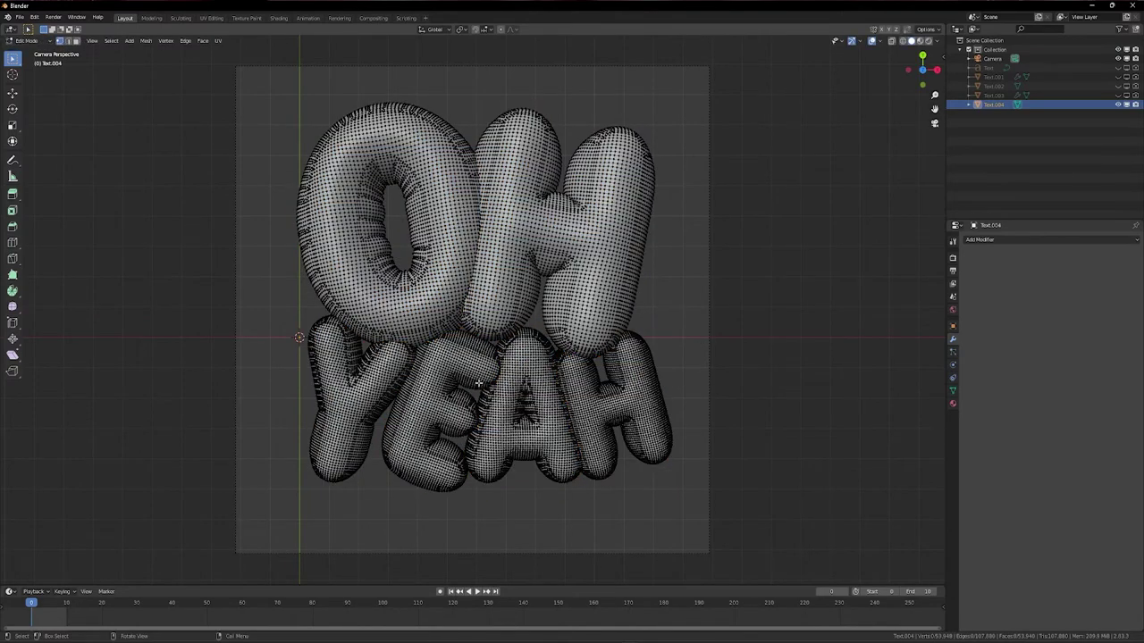
Select all four letters of YEAH and shift the word slightly left as a group.
key("l")
key("l")
key("l")
key("l")
key("g")
left_click(572, 374)
Tighten the spacing of YEAH by moving the A and then the E closer to the Y.
key("alt+a")
key("l")
key("g")
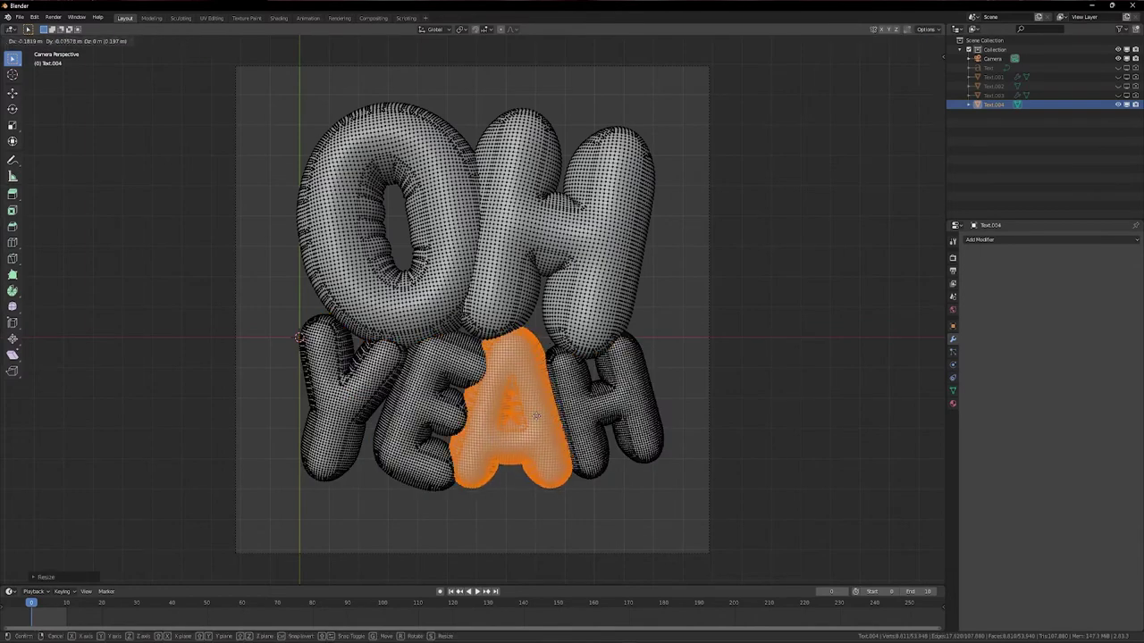
left_click(524, 412)
key("l")
key("g")
left_click(433, 403)
Rotate the final H of YEAH slightly and return to Object Mode.
key("alt+a")
key("l")
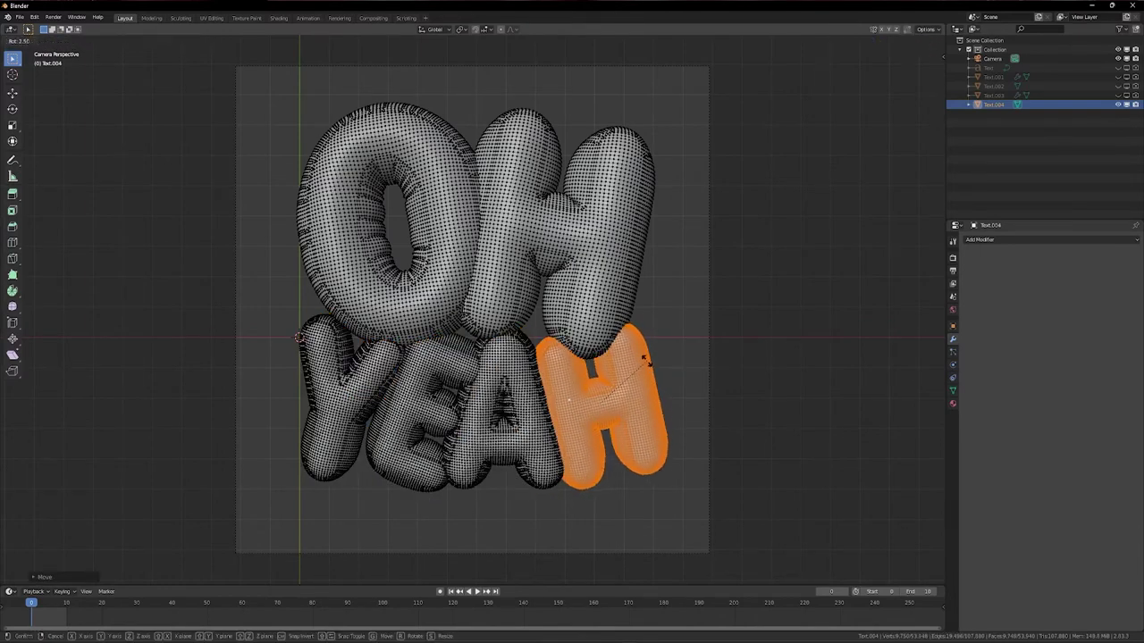
key("alt+a")
key("Tab")
Switch to the Shading workspace and create a new material for the lettering.
left_click(101, 40)
left_click(279, 18)
left_click(952, 315)
left_click(983, 190)
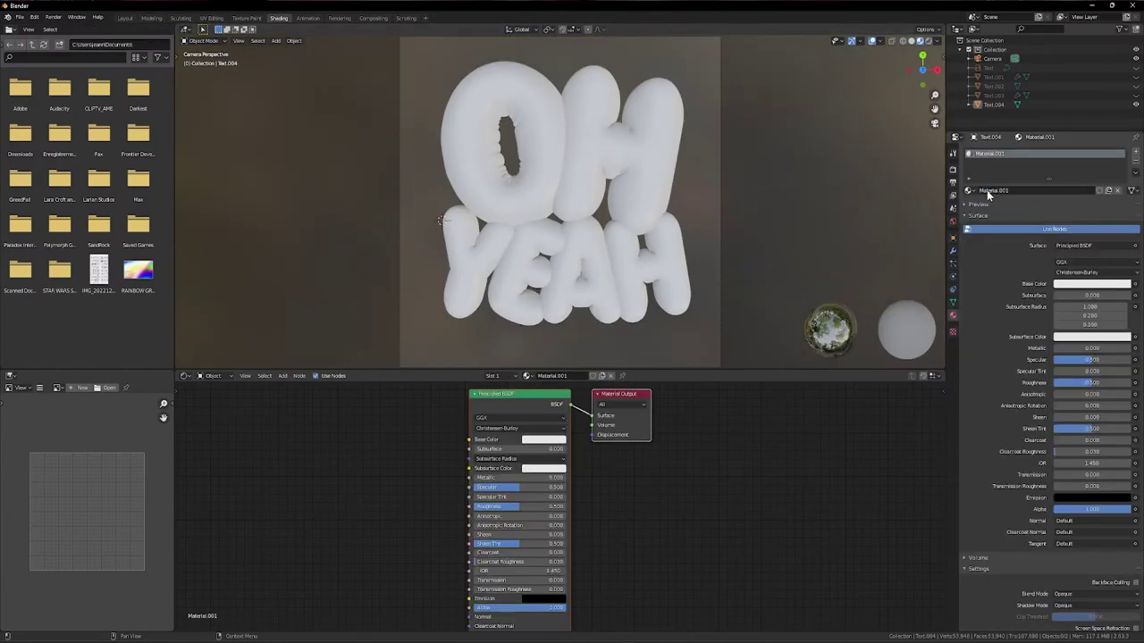
Show the world shader nodes and set the background colour to black.
left_click(218, 396)
left_click(514, 416)
left_click(573, 353)
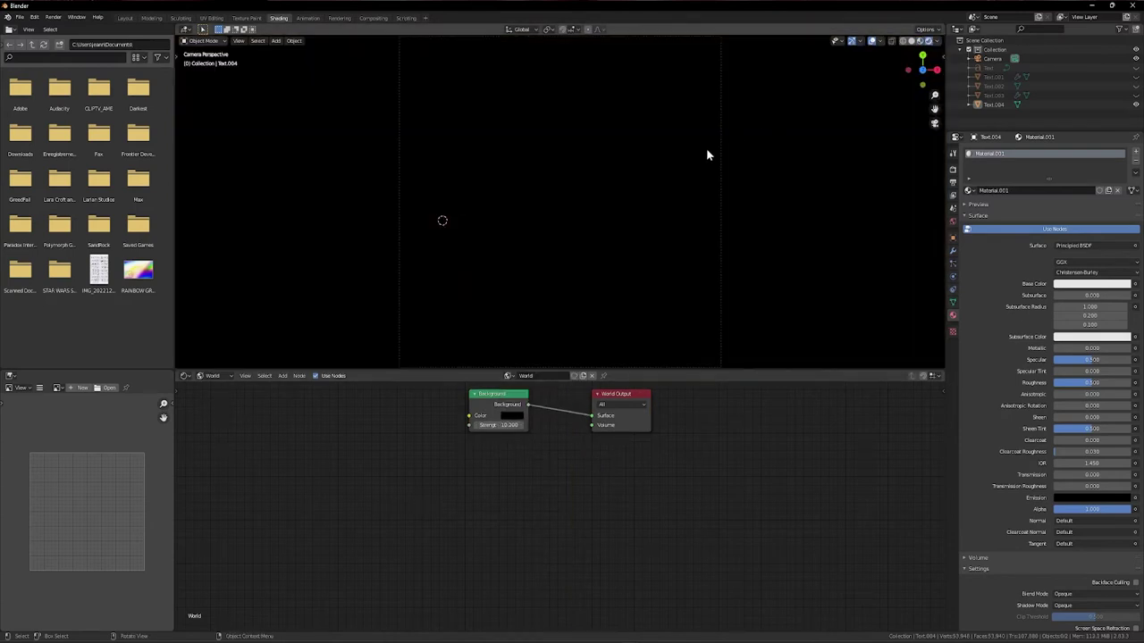
Add an area light and place it above the lettering by adjusting its location.
left_click(275, 40)
mouse_move(309, 168)
left_click(366, 195)
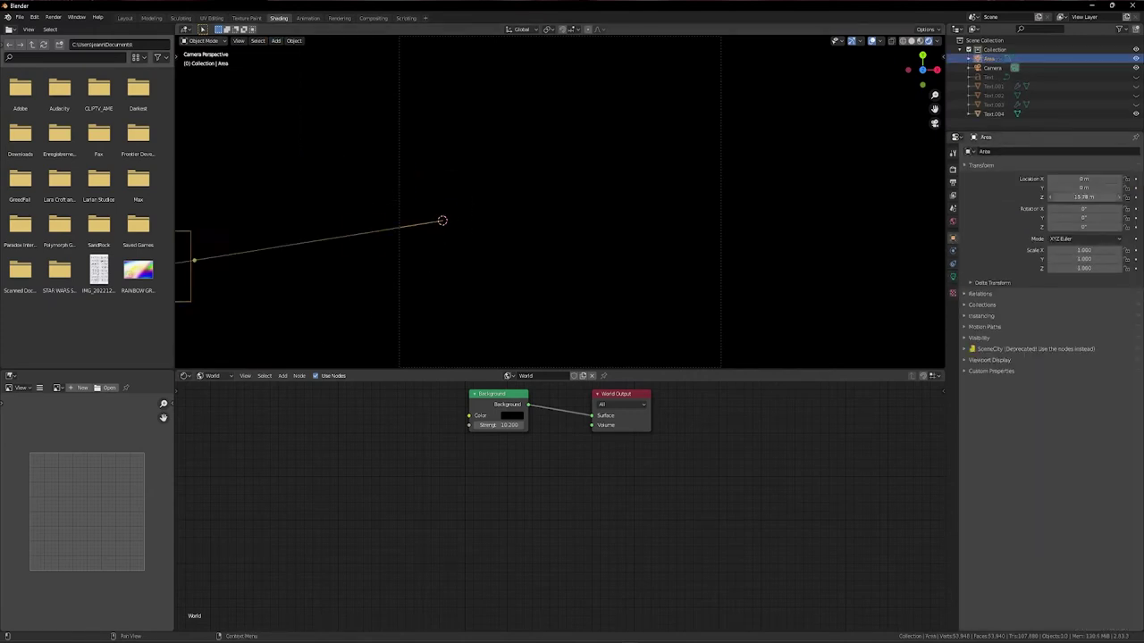
left_click_drag(1084, 187, 1063, 187)
left_click_drag(1084, 178, 1100, 179)
Set the area light's power to 1000 W.
left_click(953, 277)
double_click(1086, 212)
type("1000")
key("Return")
left_click(670, 266)
left_click(768, 246)
Reselect the area light and adjust its location and rotation beside the lettering.
left_click(988, 59)
left_click(953, 237)
left_click_drag(1078, 179, 1067, 209)
left_click_drag(313, 225, 388, 144)
mouse_move(1084, 196)
left_mouse_down()
mouse_move(1063, 196)
mouse_move(1041, 218)
mouse_move(1076, 218)
left_mouse_up()
Set the area light's power to 500 W.
left_click(953, 277)
double_click(1091, 212)
type("500")
key("Return")
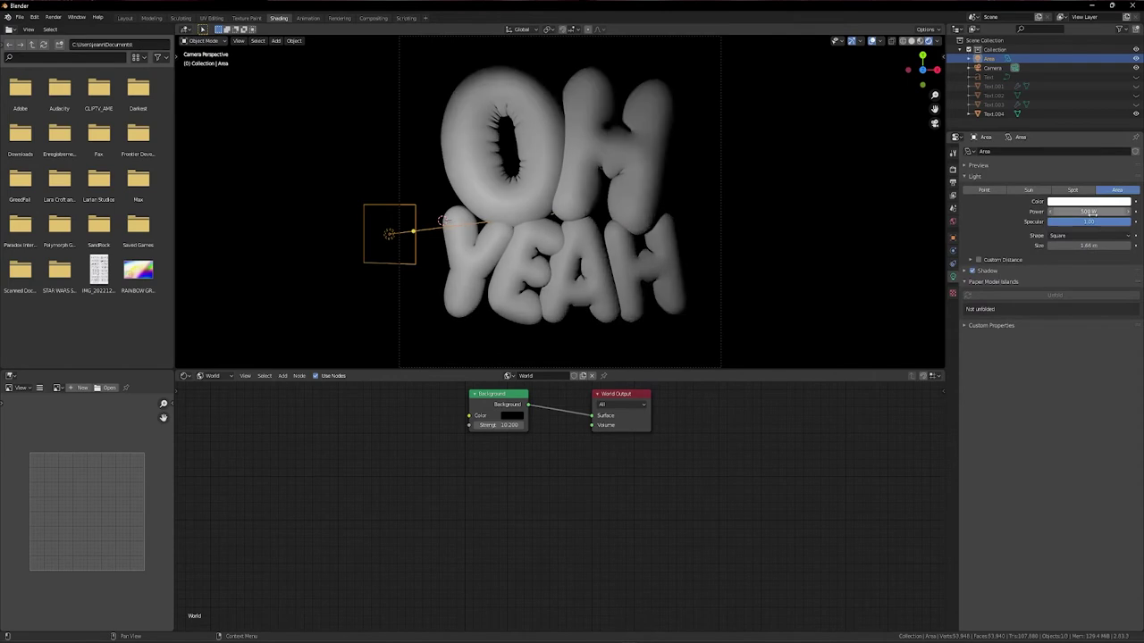
Duplicate the area light twice, moving and rotating the first copy to light the lettering from another side.
key("shift+d")
right_click(700, 225)
left_click(953, 237)
left_click_drag(1084, 179, 1054, 196)
left_click_drag(1084, 209, 1108, 187)
key("shift+d")
right_click(730, 345)
Show the lettering's material nodes and set metallic to about 0.9, specular to about 0.4 and roughness to about 0.35.
left_click(215, 376)
left_click(215, 399)
left_click(532, 286)
left_click_drag(501, 478, 559, 480)
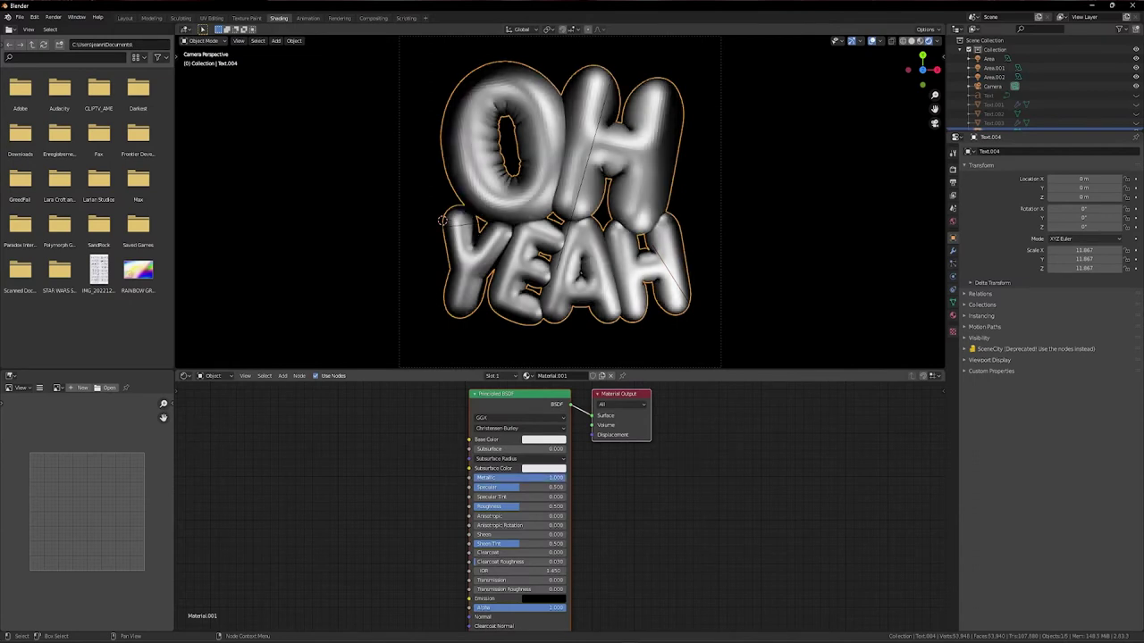
left_click_drag(482, 487, 512, 487)
mouse_move(517, 506)
left_mouse_down()
mouse_move(479, 507)
mouse_move(504, 506)
left_mouse_up()
Set the lettering material's base colour to a soft pinkish purple.
left_click(546, 444)
left_click(562, 355)
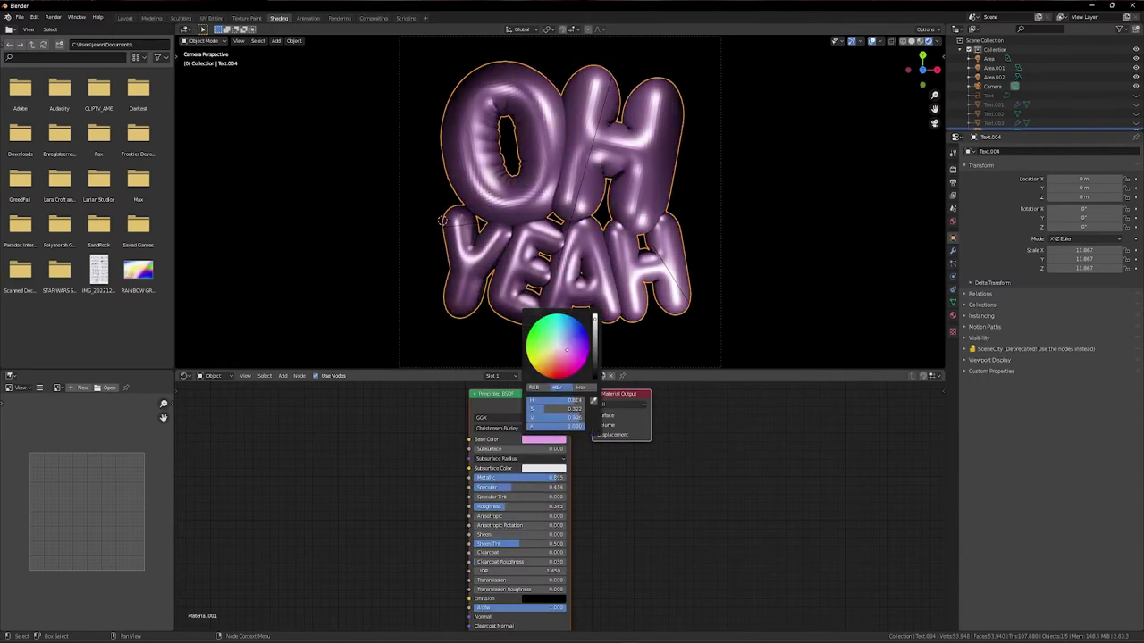
left_click_drag(566, 351, 565, 353)
Add a Subdivision Surface modifier to the lettering with 4 render and 2 viewport subdivisions.
left_click(952, 278)
left_click(952, 252)
left_click(1007, 152)
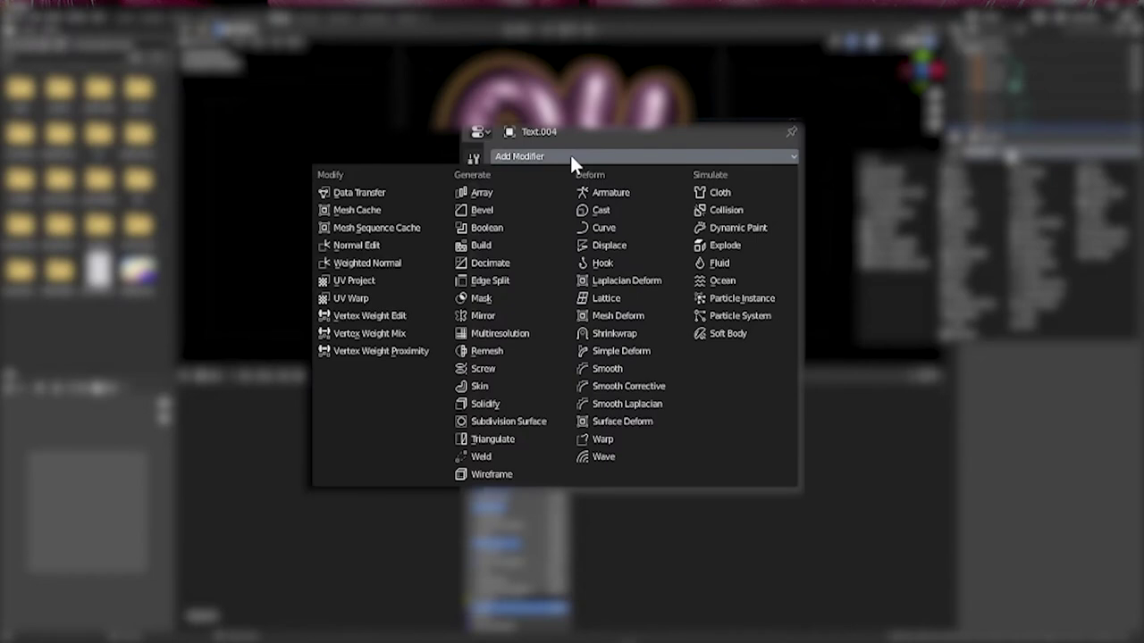
left_click(543, 416)
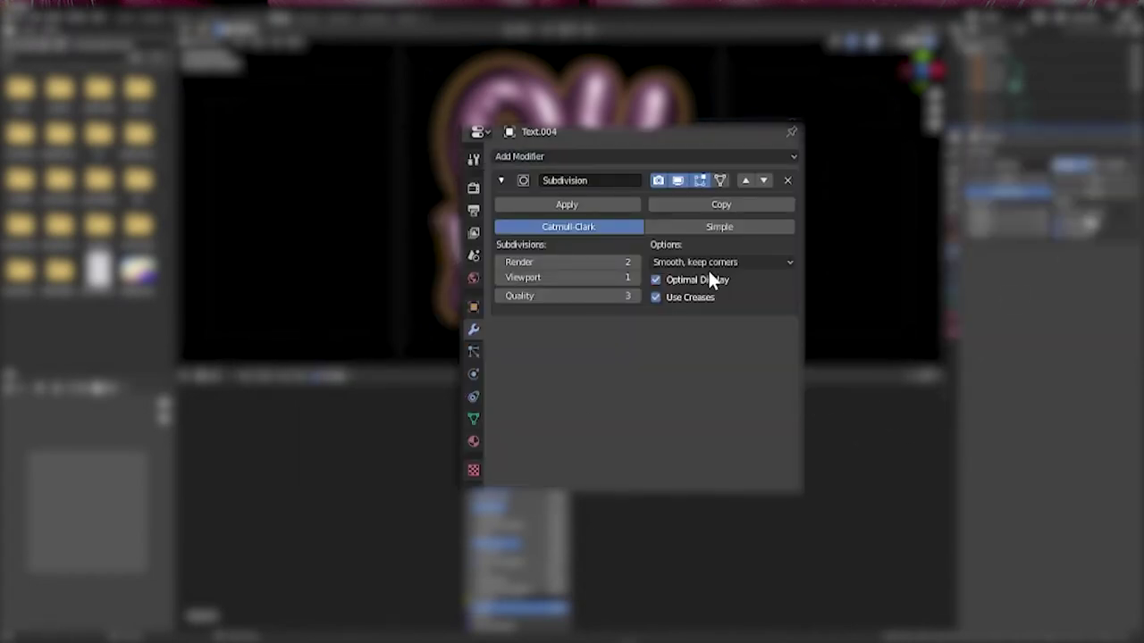
left_click(633, 261)
left_click(633, 262)
left_click(635, 276)
Shift the lettering material's base colour to a warmer pink and lower metallic to about 0.7.
left_click(544, 438)
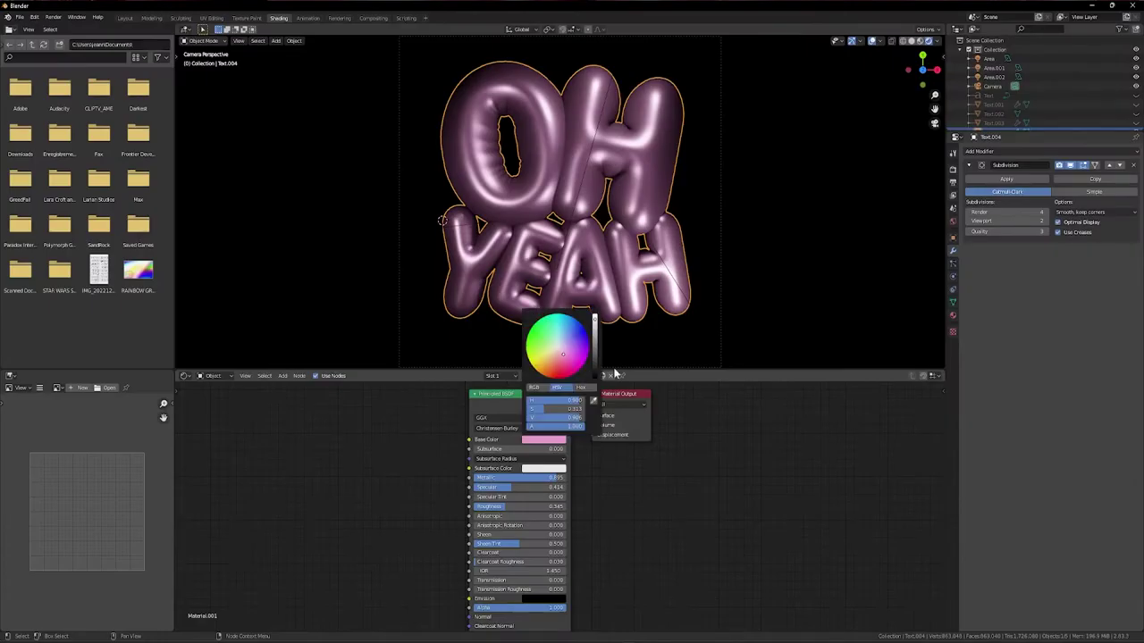
left_click_drag(569, 352, 562, 358)
mouse_move(554, 478)
left_mouse_down()
mouse_move(564, 478)
mouse_move(533, 478)
left_mouse_up()
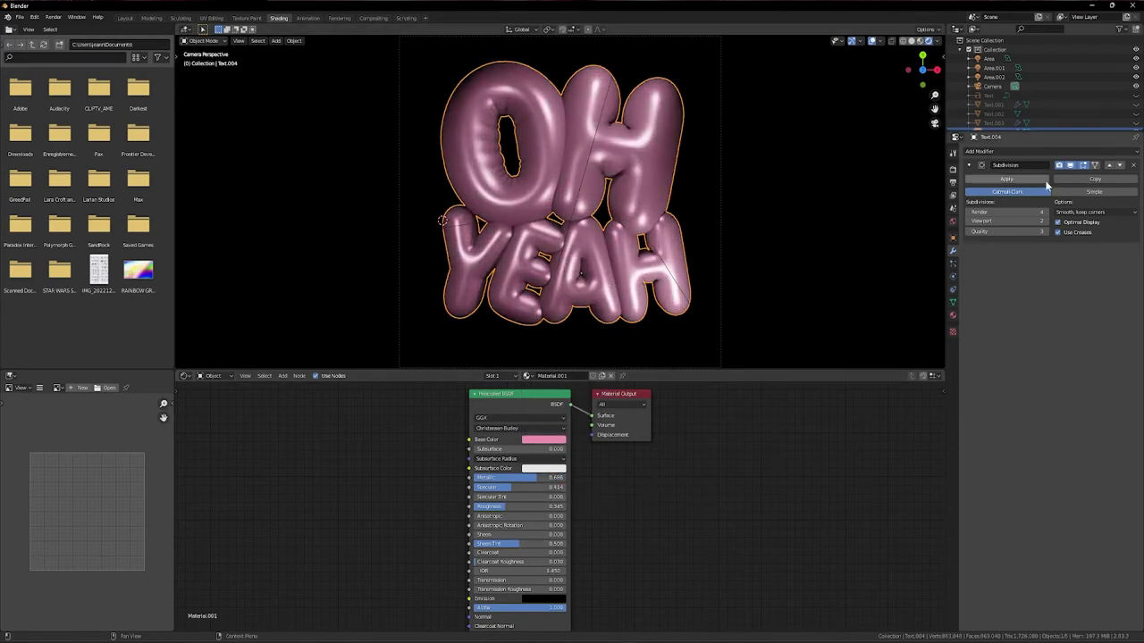
Enable ambient occlusion, bloom, screen space reflections and motion blur in the scene's Eevee render settings.
left_click(952, 183)
left_click(952, 170)
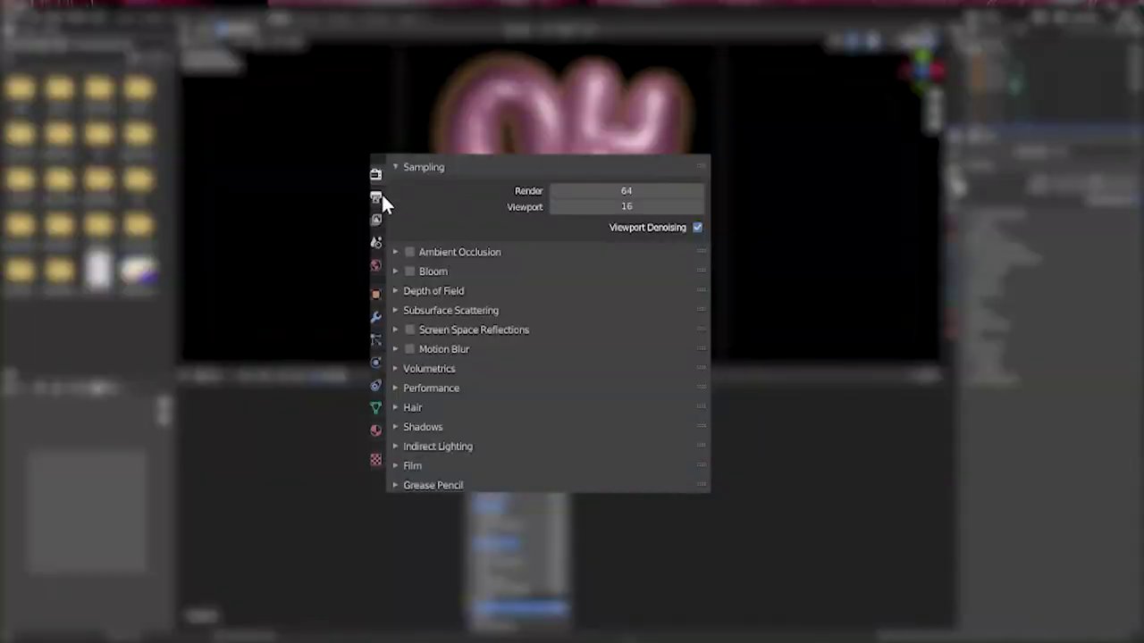
left_click(409, 271)
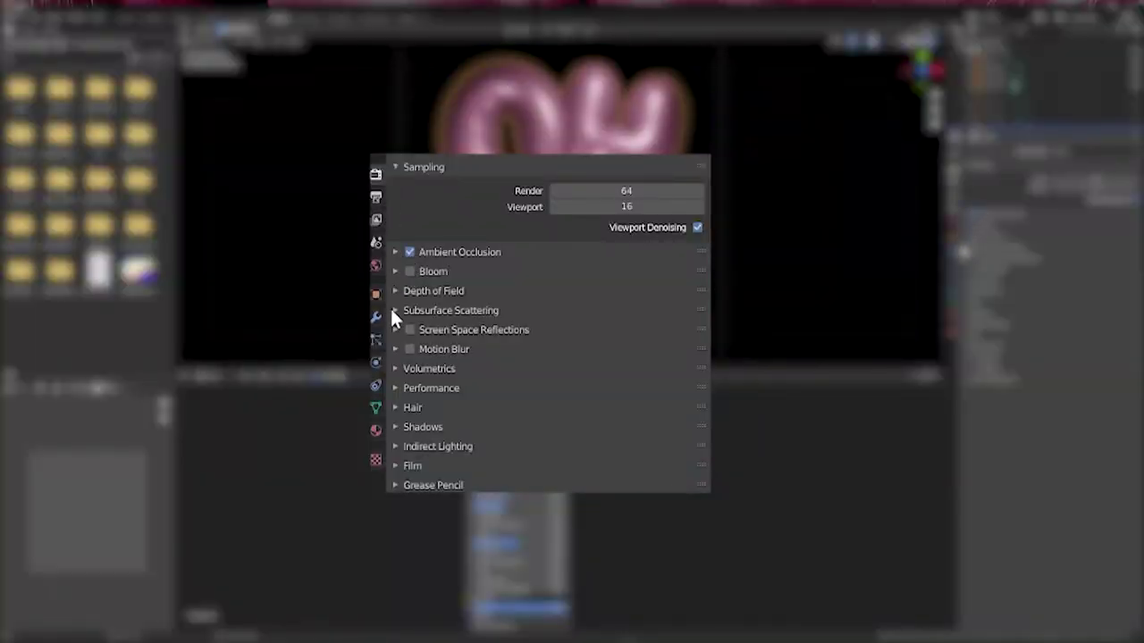
left_click(407, 345)
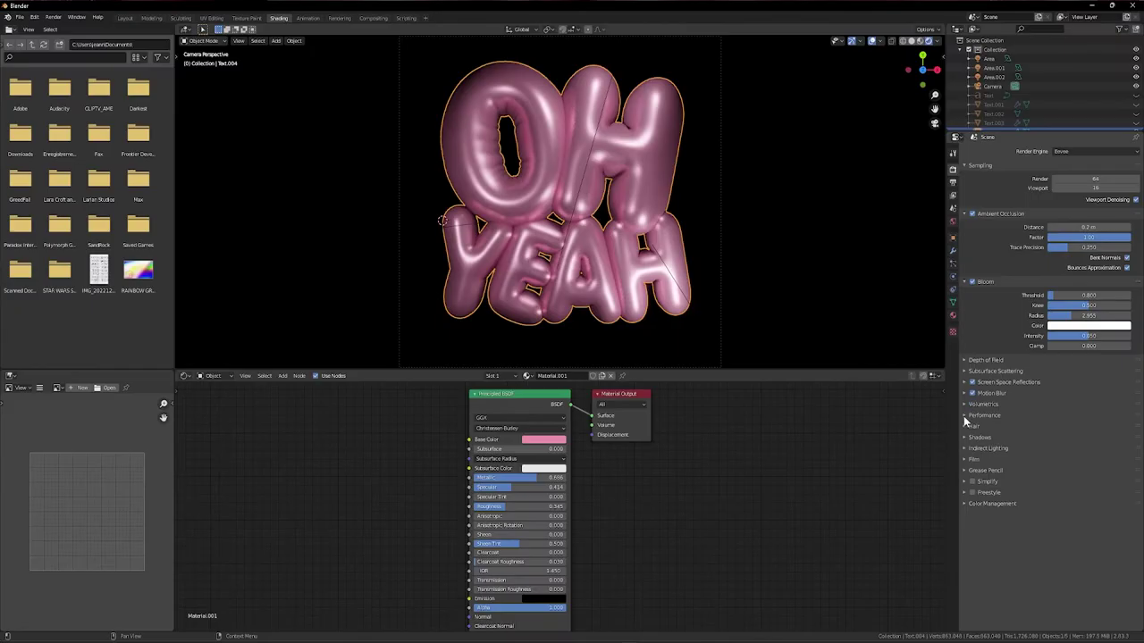
Make the film background transparent and render the lettering as an image.
left_click(964, 460)
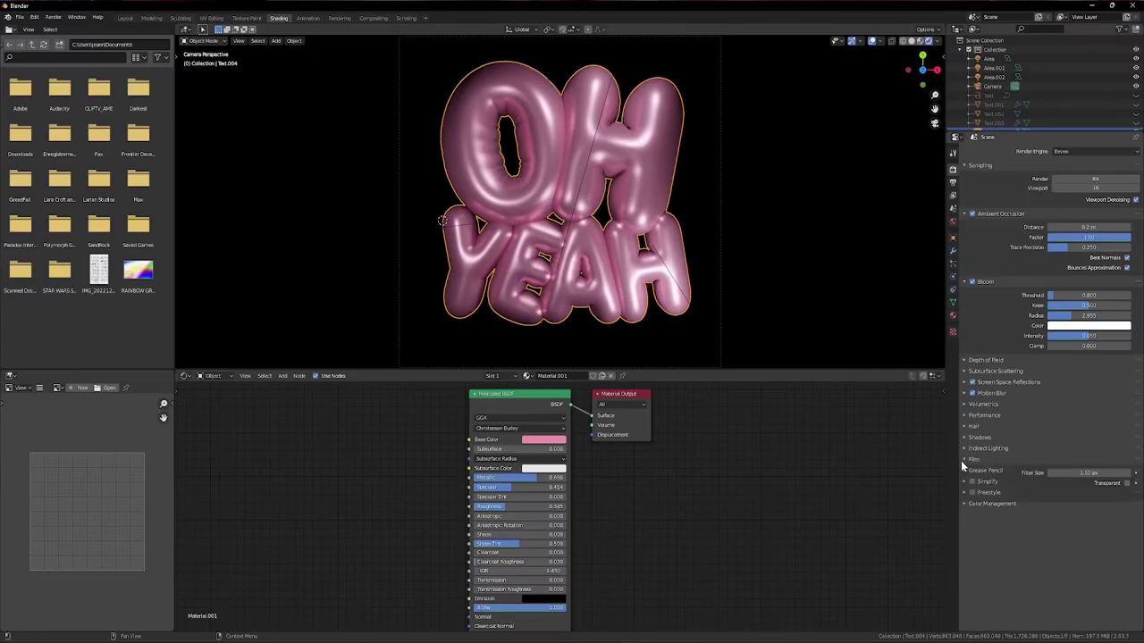
left_click(1125, 483)
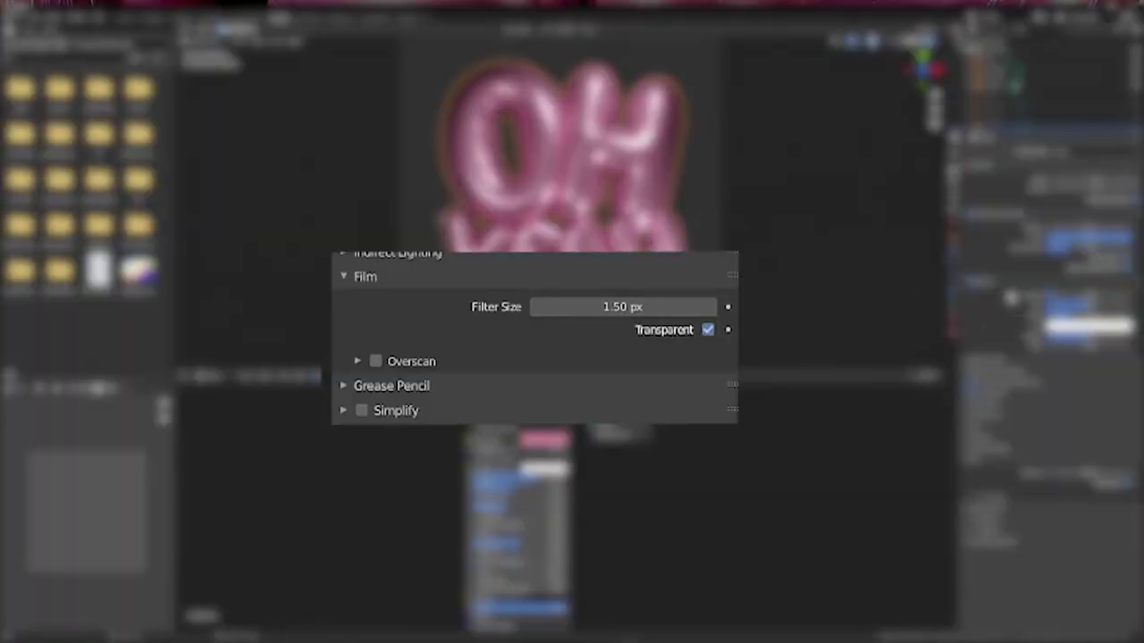
left_click(953, 252)
left_click(752, 217)
left_click(27, 20)
left_click(86, 33)
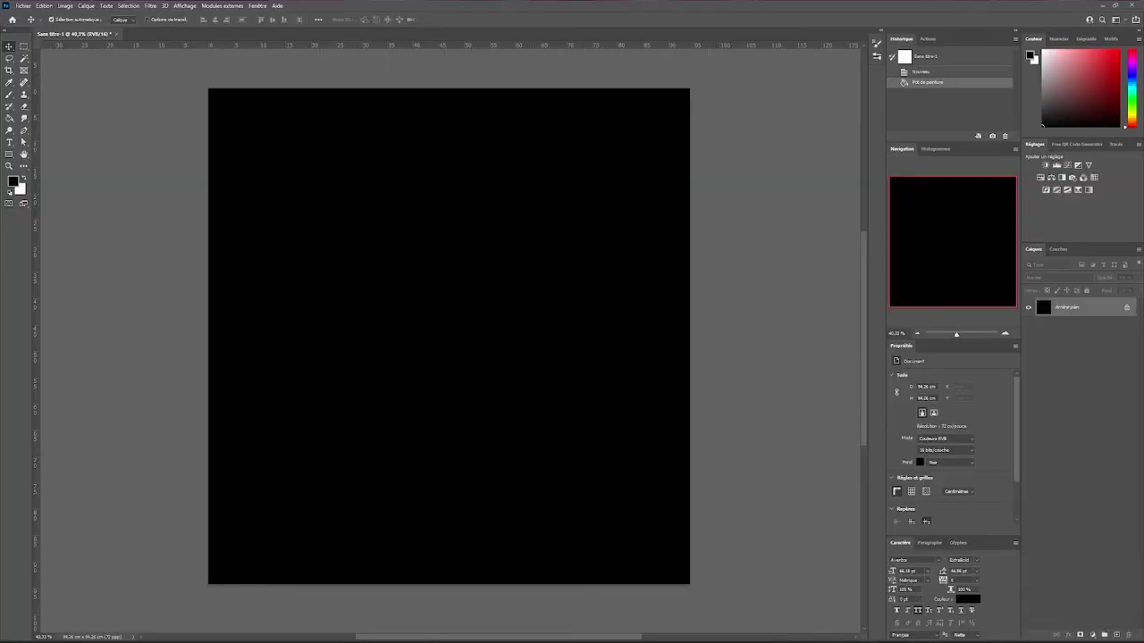
In Photoshop, place the lettering render on the black canvas and draw a black rectangle about 72 cm square over it.
left_click_drag(411, 535, 370, 434)
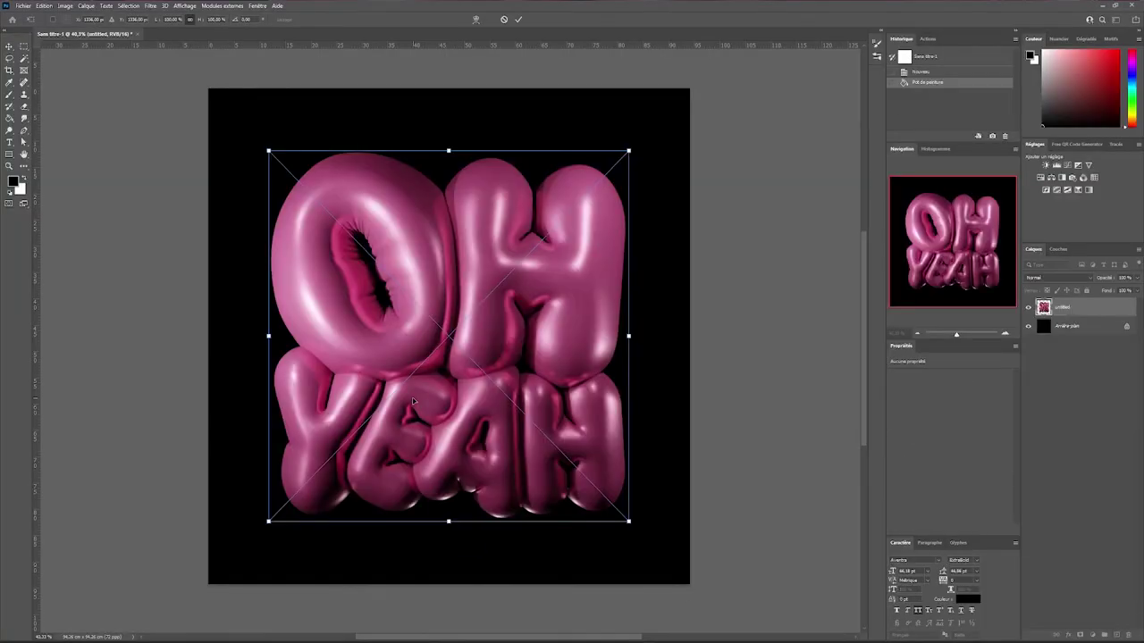
key("Return")
left_click(10, 155)
right_click(12, 155)
left_click(52, 155)
left_click_drag(269, 147, 635, 525)
key("v")
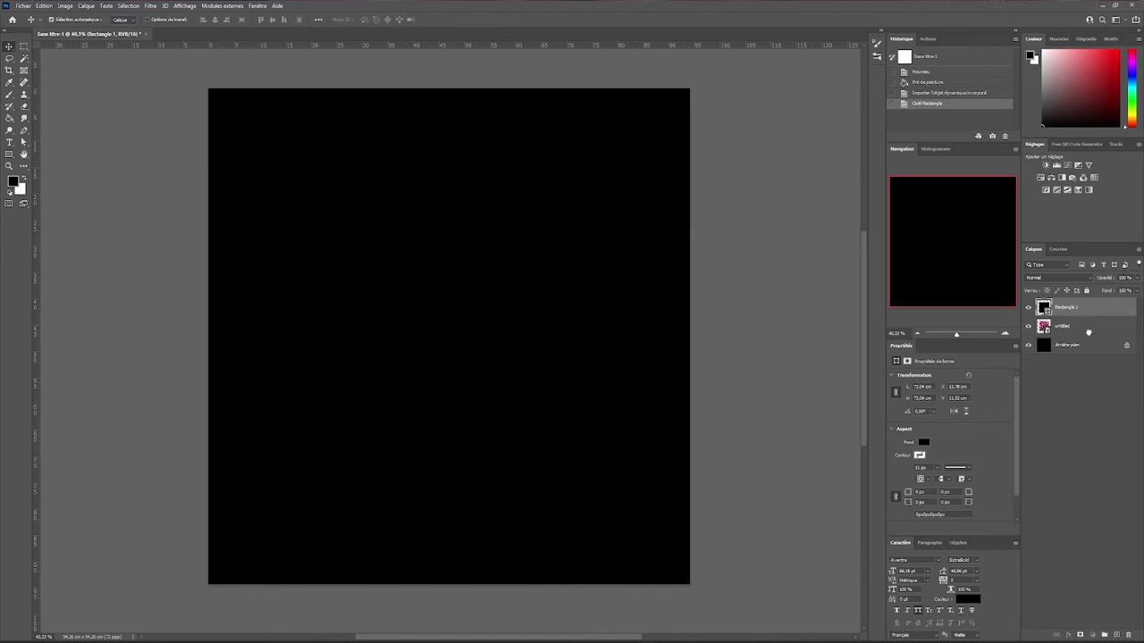
Move the render layer above the rectangle and align the layers' centres horizontally and vertically.
left_click_drag(1088, 331, 1088, 335)
left_click(1086, 308, "shift")
left_click(215, 19)
left_click(272, 19)
left_click(794, 331)
Clip the lettering render to the rectangle and stretch and distort it to fill the square edge to edge.
right_click(1077, 308)
left_click(1028, 449)
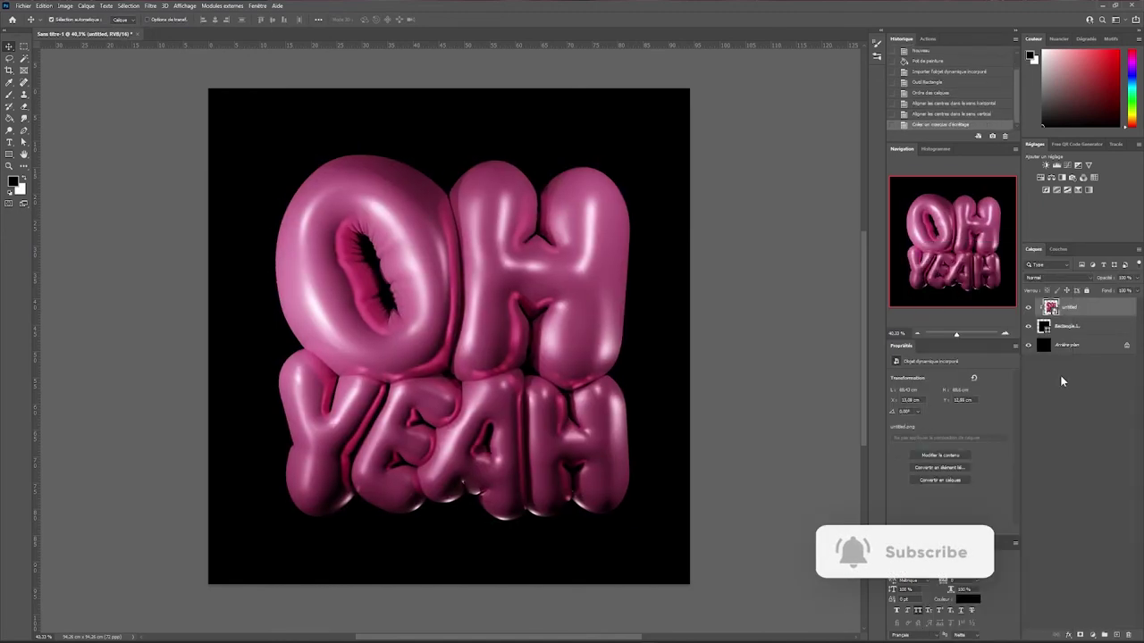
key("ctrl+t")
left_click_drag(452, 154, 452, 117)
left_click_drag(453, 524, 454, 557, "shift")
left_click_drag(651, 338, 658, 337, "shift")
left_click_drag(489, 221, 483, 221)
left_click_drag(249, 117, 235, 107, "ctrl")
left_click_drag(655, 117, 681, 91, "ctrl")
left_click_drag(251, 564, 241, 551, "ctrl")
key("Return")
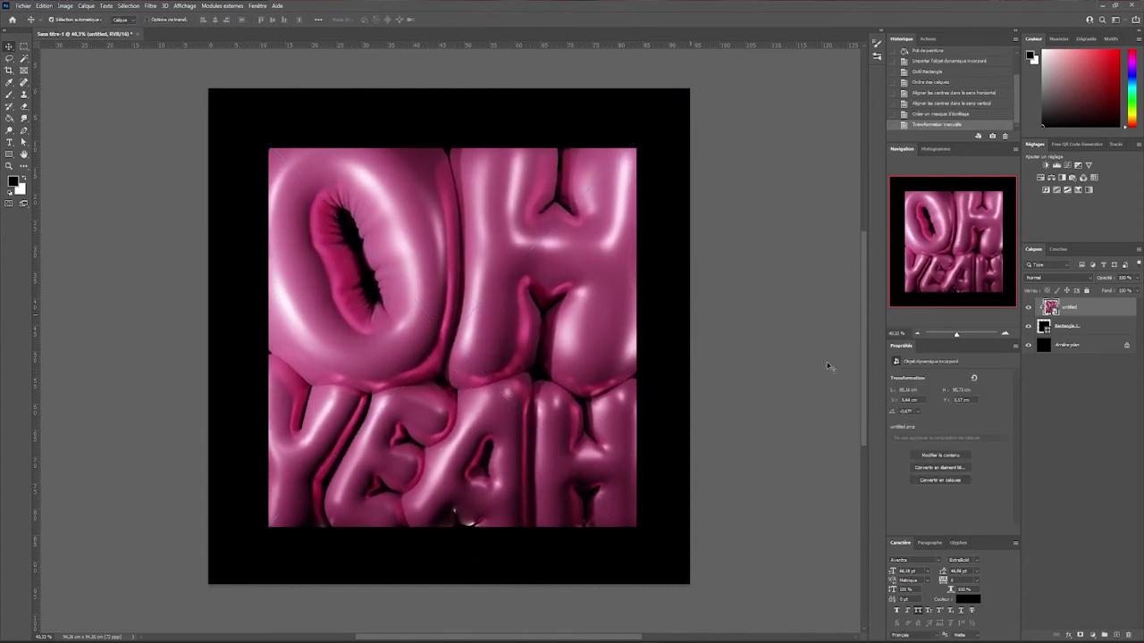
Give the rectangle layer an inner Bevel & Emboss and a soft white Inner Glow with reduced opacity.
left_click(1089, 325)
double_click(1095, 327)
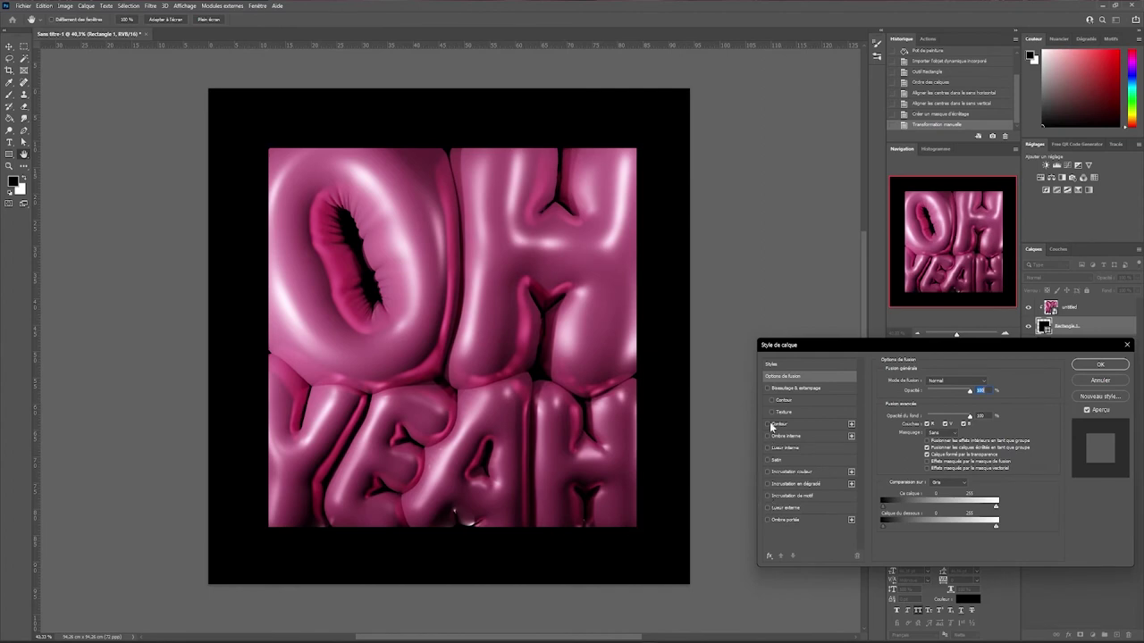
left_click(767, 388)
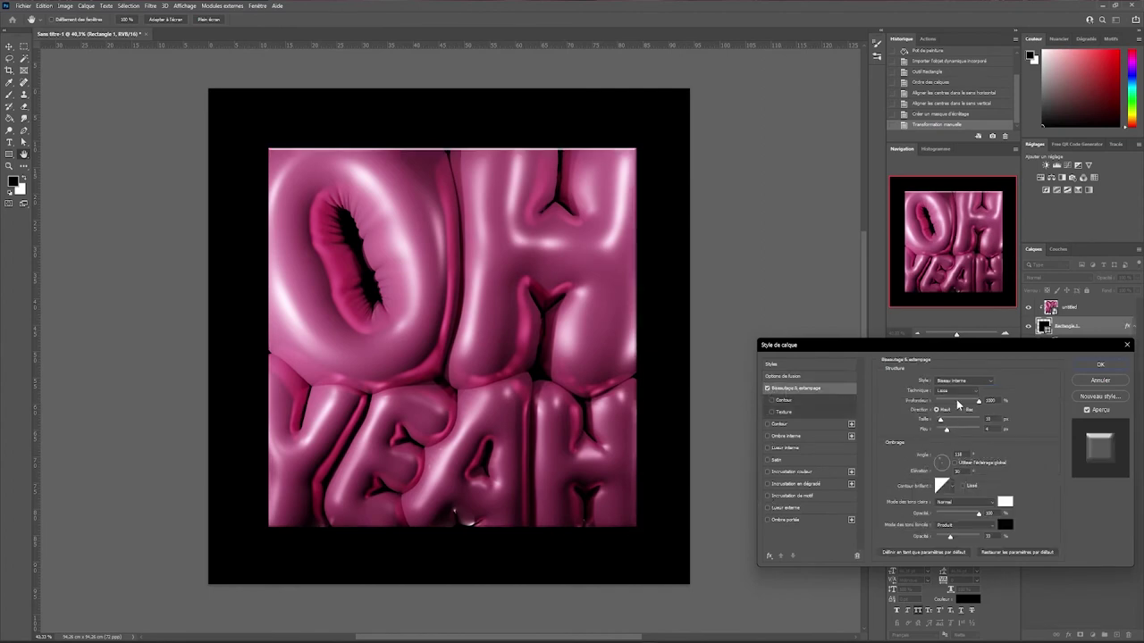
left_click(786, 448)
left_click_drag(927, 472, 932, 471)
left_click_drag(958, 392, 938, 392)
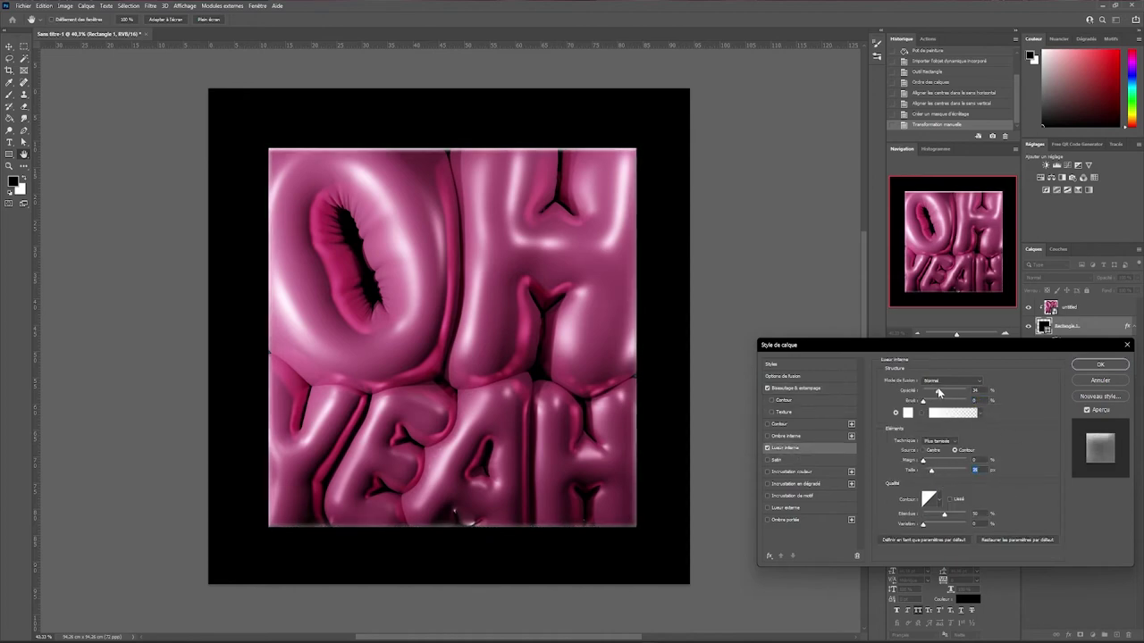
left_click(1117, 366)
Paste the scratch texture as a clipped layer above the render and blend it with Color Dodge (Densité couleur -).
left_click(1075, 311)
key("ctrl+v")
left_click_drag(1078, 310, 1076, 334)
left_click_drag(1074, 326, 1066, 300)
left_click(1062, 279)
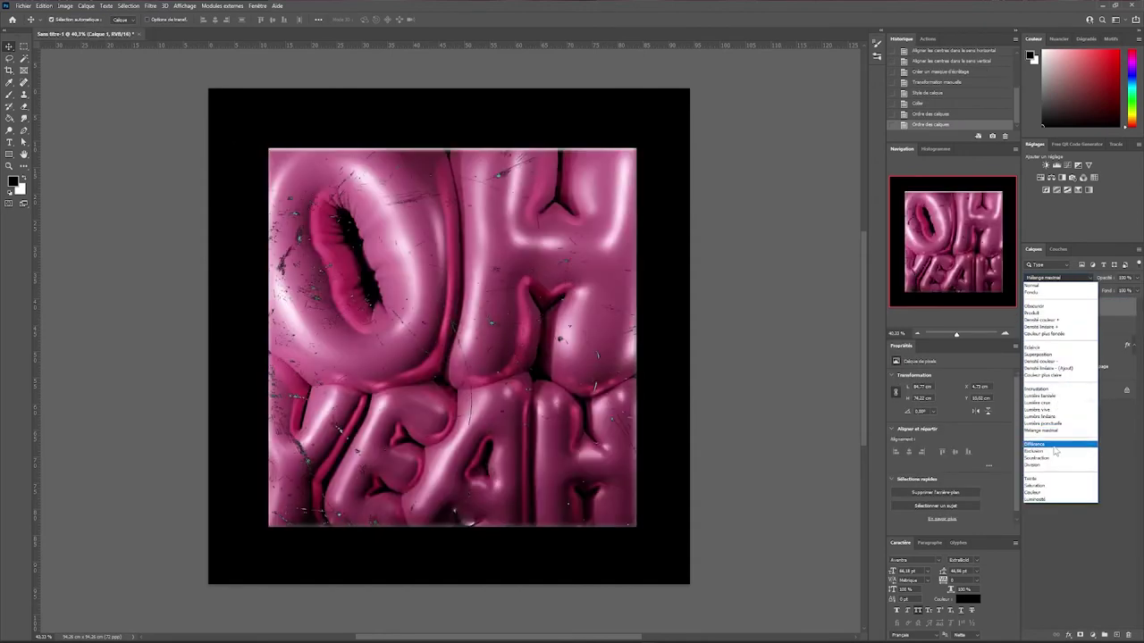
left_click(1048, 362)
Add a layer mask to the scratch texture and paint out some scratches with an enlarged soft brush.
left_click(1079, 634)
key("b")
left_click(60, 20)
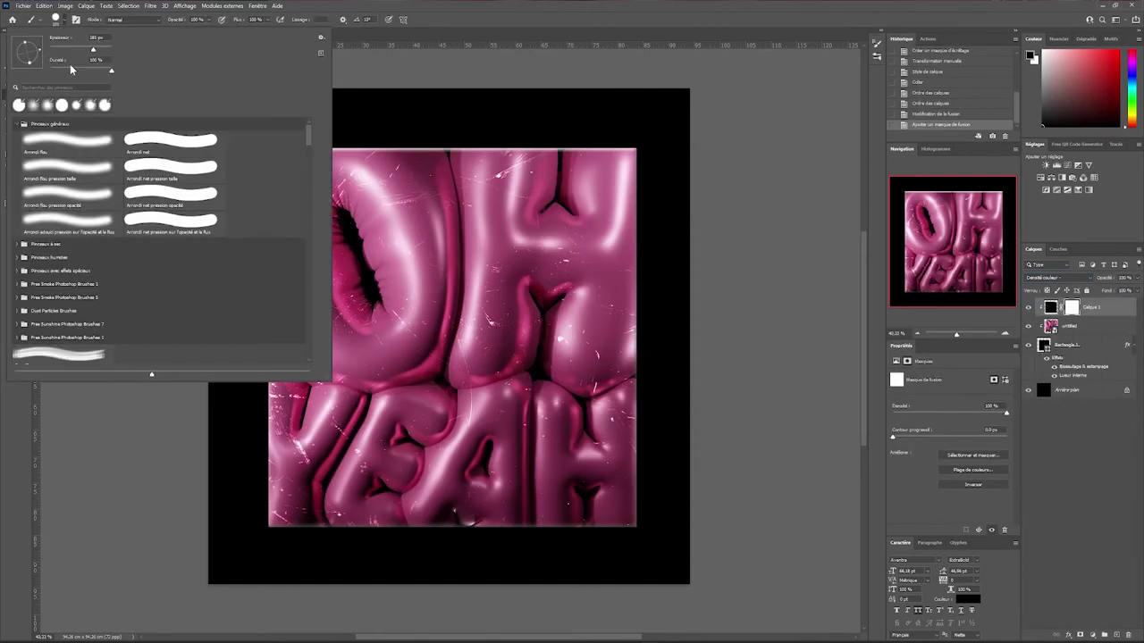
left_click_drag(294, 251, 309, 273)
key("ctrl+z")
left_click(61, 20)
left_click_drag(93, 50, 101, 50)
left_click(492, 7)
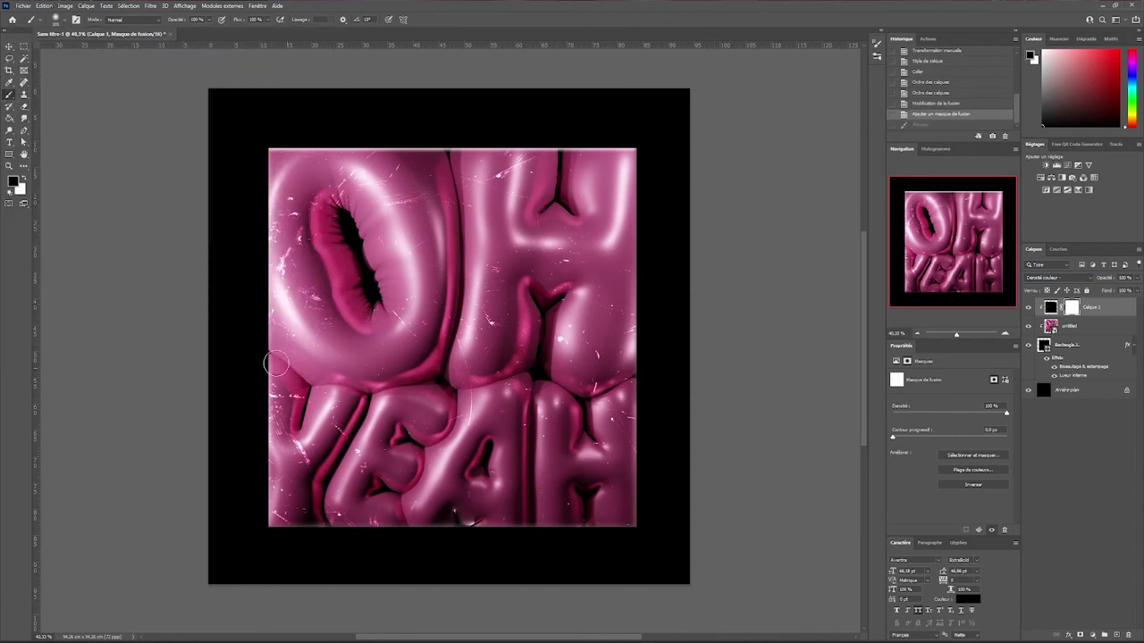
left_click_drag(276, 364, 342, 483)
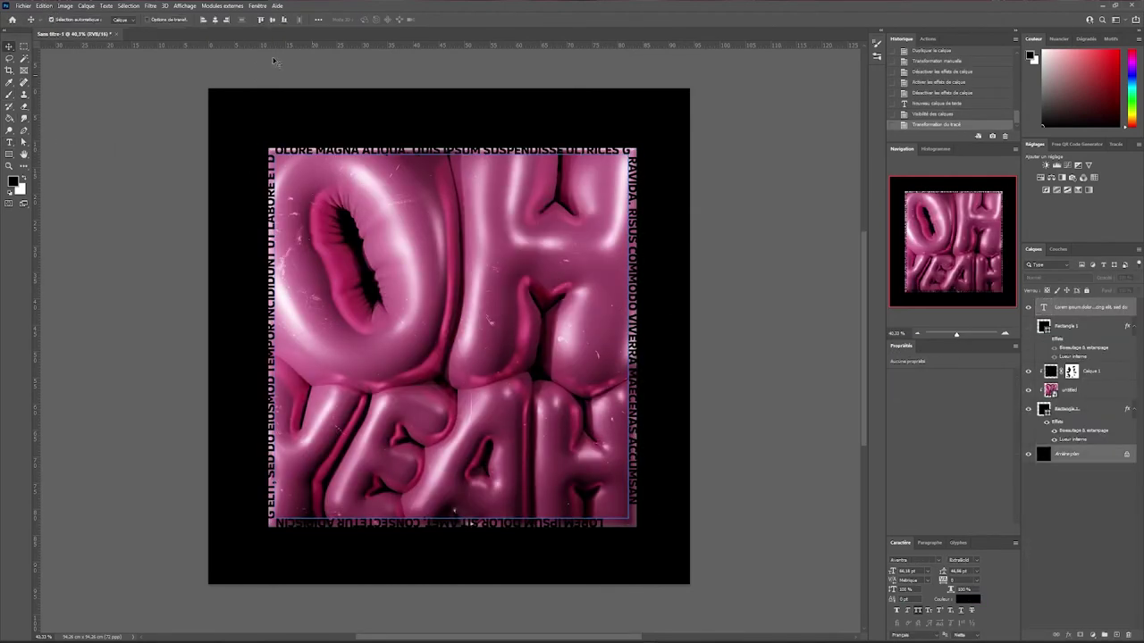
Set the border text's colour to a light pink sampled from the lettering.
left_click(595, 193)
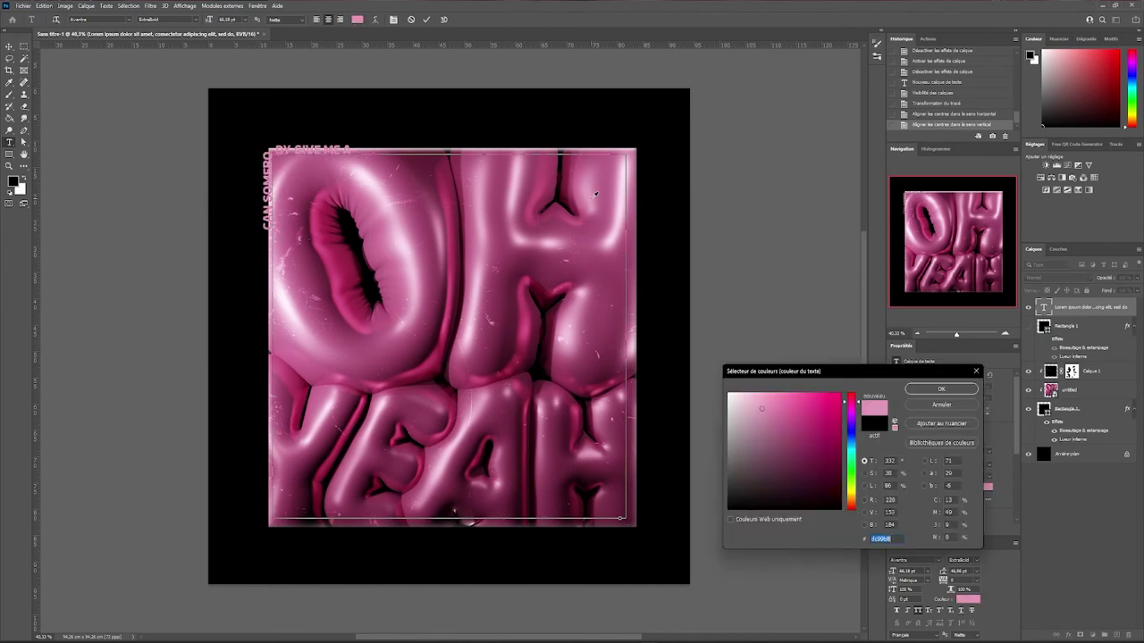
left_click(929, 389)
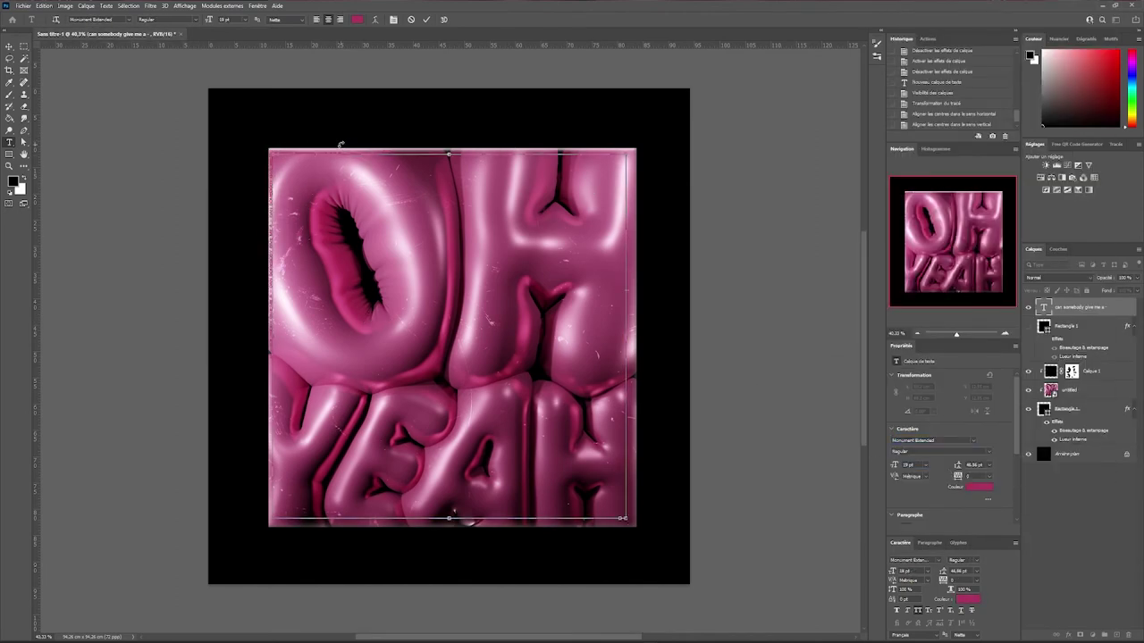
left_click(978, 486)
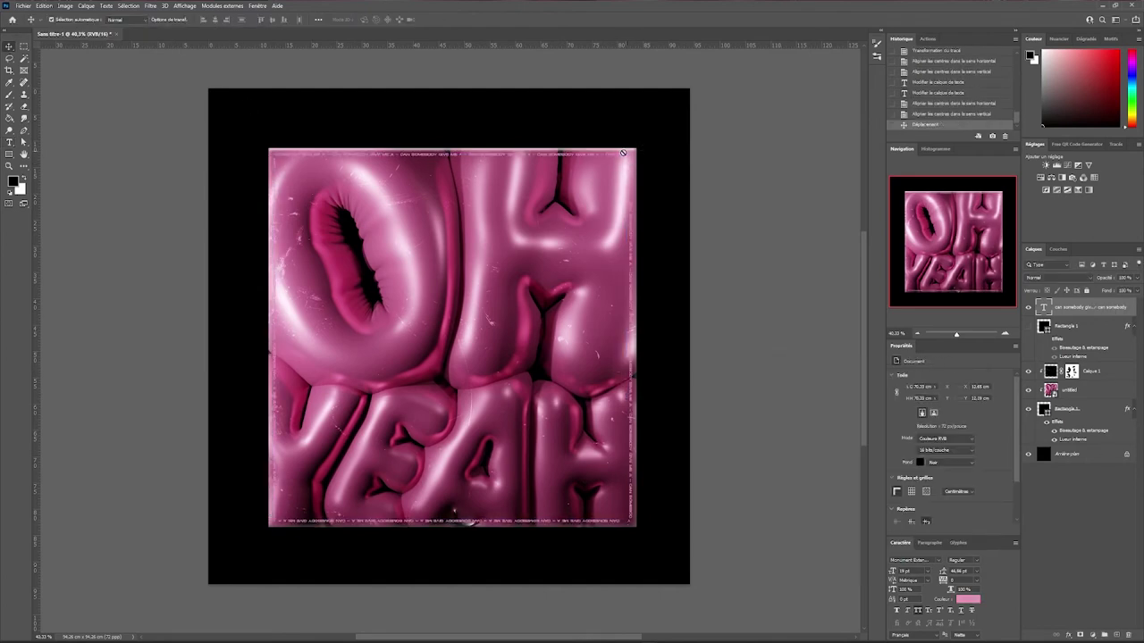
Reduce the font size of the pink text running around the cover's border.
left_click(909, 465)
key("Down")
key("Down")
key("Down")
key("Down")
left_click(9, 47)
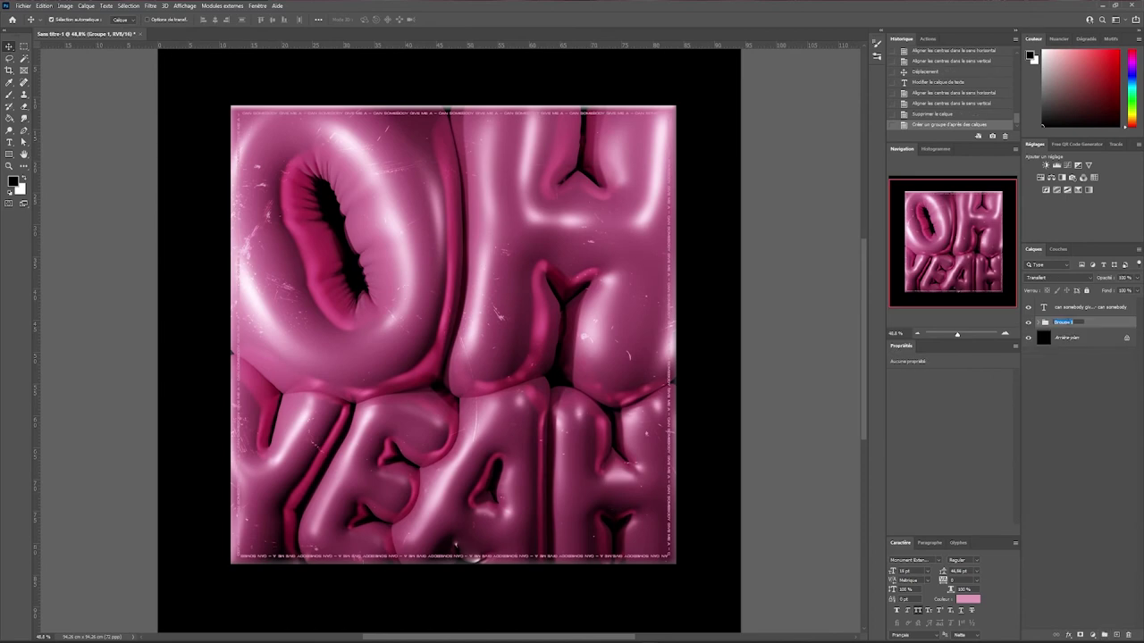
left_click(1097, 309)
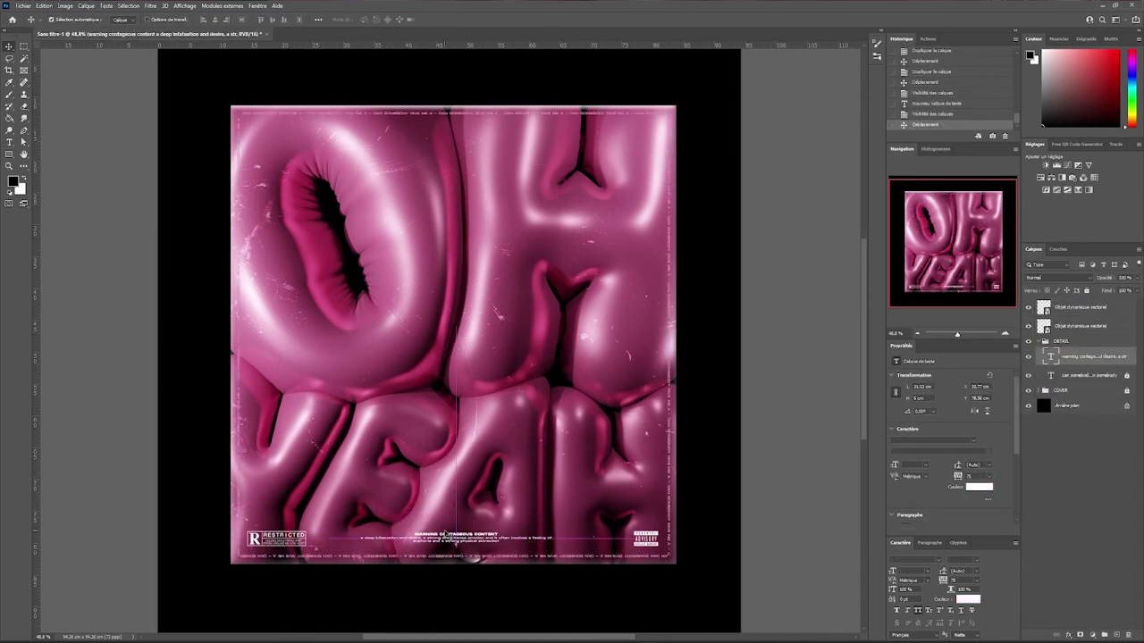
scroll(431, 546, "up", 2, "alt")
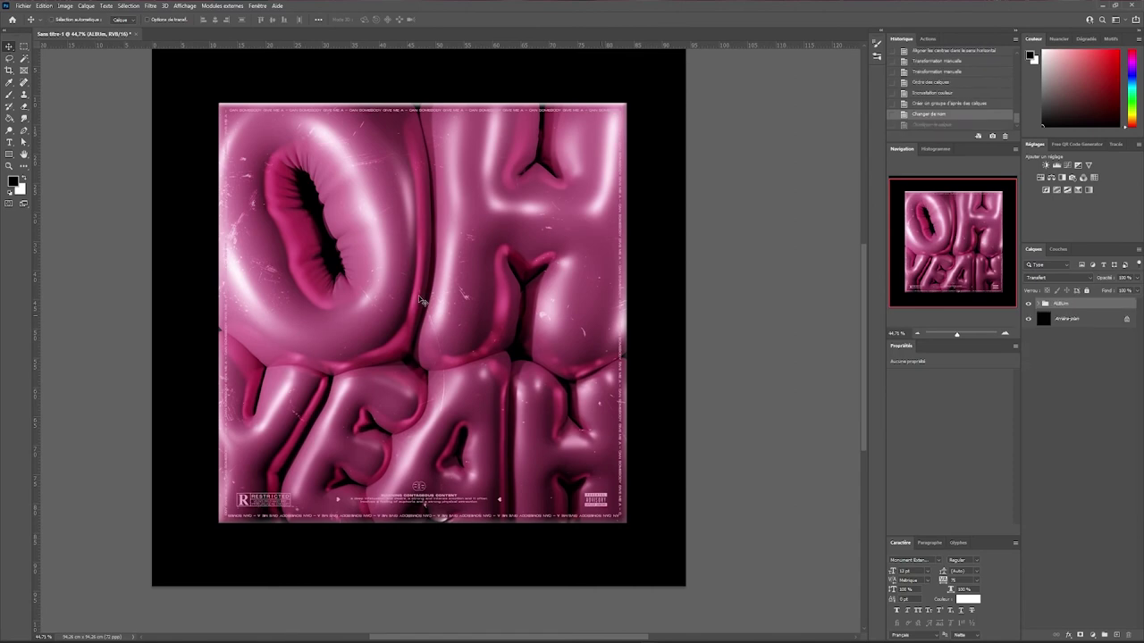
Blend the plastic wrap texture with Color Dodge (Densité couleur -), then shrink and centre it over the cover.
left_click(1059, 278)
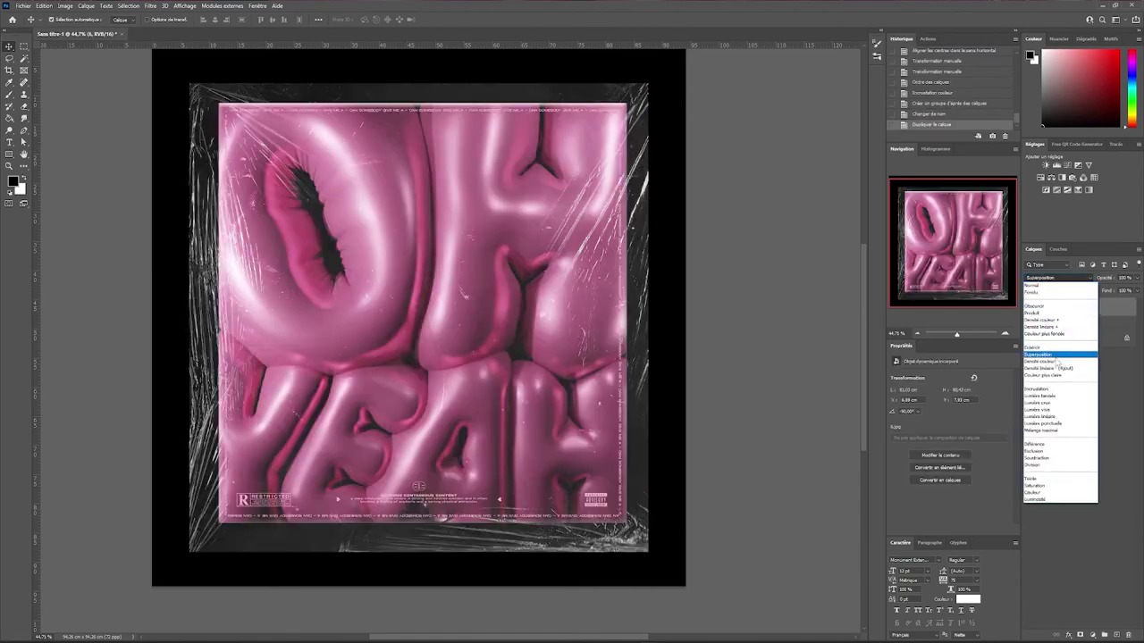
left_click(1041, 361)
key("ctrl+t")
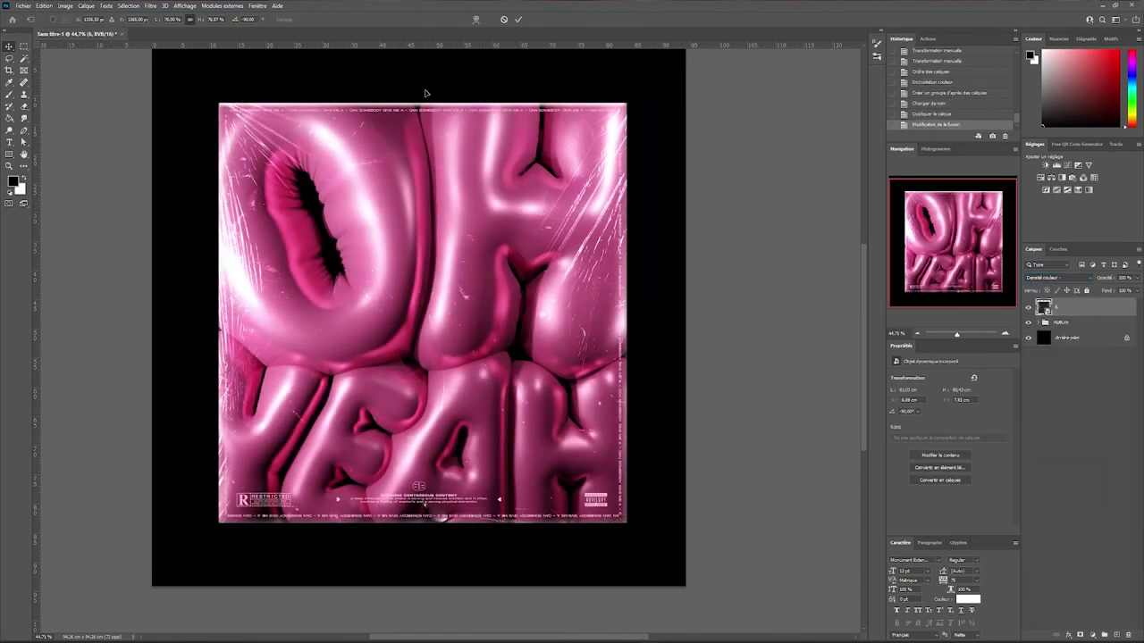
left_click_drag(419, 84, 420, 92)
left_click_drag(492, 208, 492, 194)
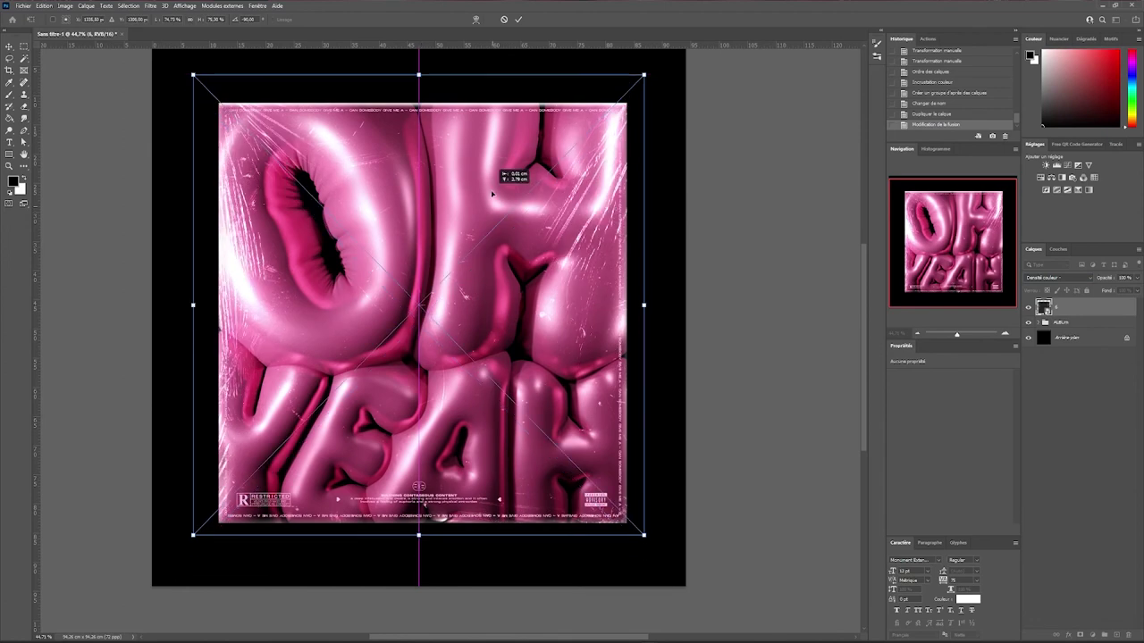
key("Return")
Clip the plastic wrap texture to the album group and add the PW_Retro_Covers_04 texture above it.
right_click(1068, 312)
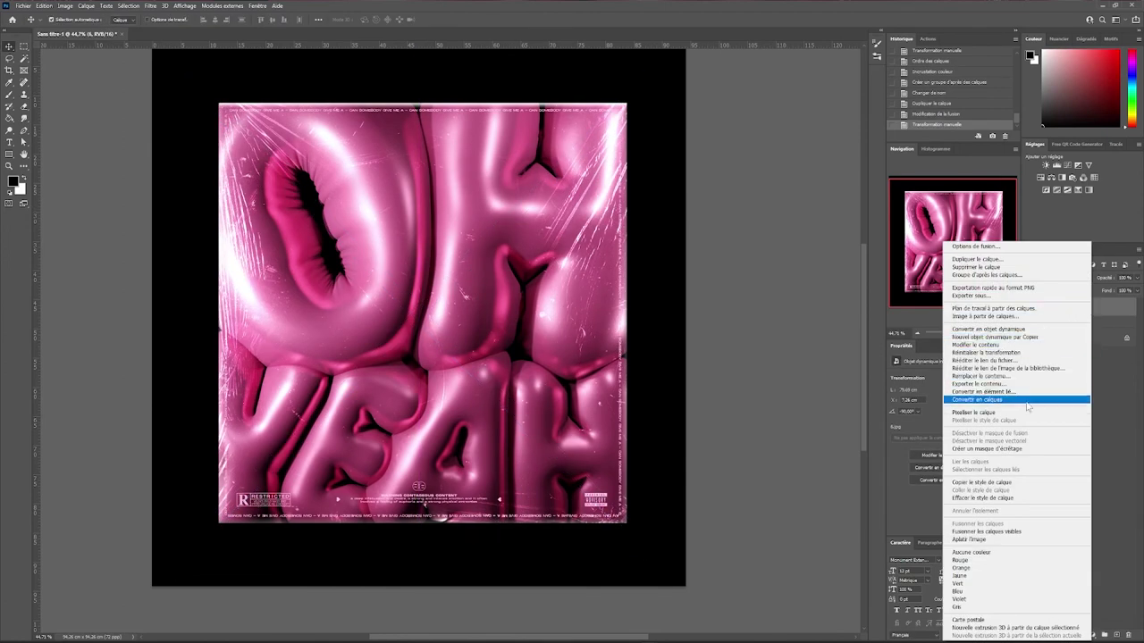
left_click(1021, 449)
key("ctrl+j")
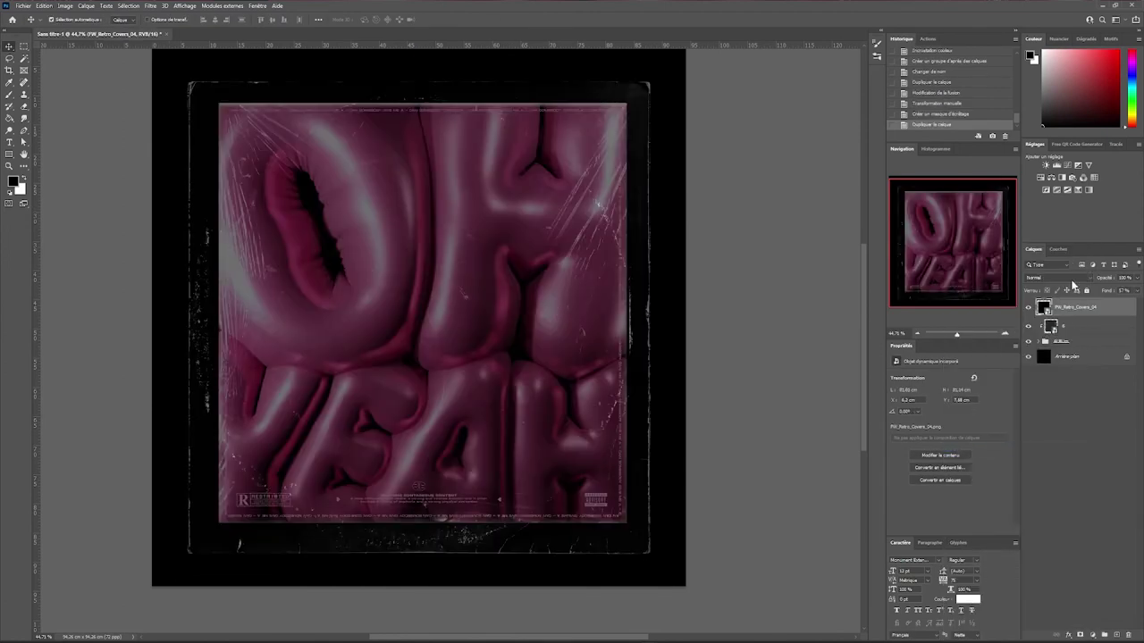
Set the retro cover texture's blend mode to Linear Dodge (Densité linéaire - (Ajout)) and resize it to match the cover's edges.
left_click(1054, 277)
left_click(1050, 368)
key("ctrl+t")
left_click_drag(650, 320, 641, 320)
left_click_drag(188, 319, 218, 319)
left_click_drag(640, 318, 586, 311)
left_click_drag(419, 103, 419, 100)
left_click_drag(429, 527, 429, 528)
key("Return")
Reorder the retro cover texture so it is clipped to the album group, and duplicate it.
left_click_drag(1085, 310, 1091, 334)
left_click_drag(1094, 328, 1100, 314)
key("ctrl+j")
Try rotating and flipping the duplicated retro cover texture.
key("ctrl+t")
left_click_drag(664, 215, 211, 417, "shift")
key("Return")
key("ctrl+z")
key("ctrl+t")
right_click(596, 349)
left_click(660, 515)
key("Return")
left_click(705, 403)
Blend the grey paper texture onto the cover with Hard Light (Lumière crue).
left_click(1083, 345)
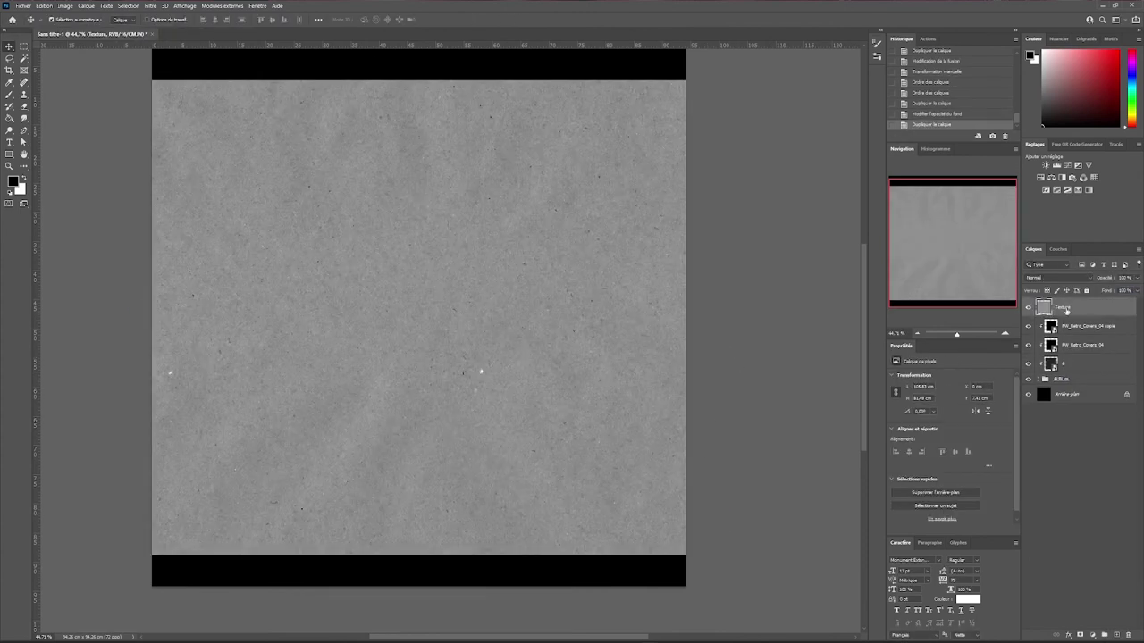
left_click(1057, 277)
left_click(1049, 402)
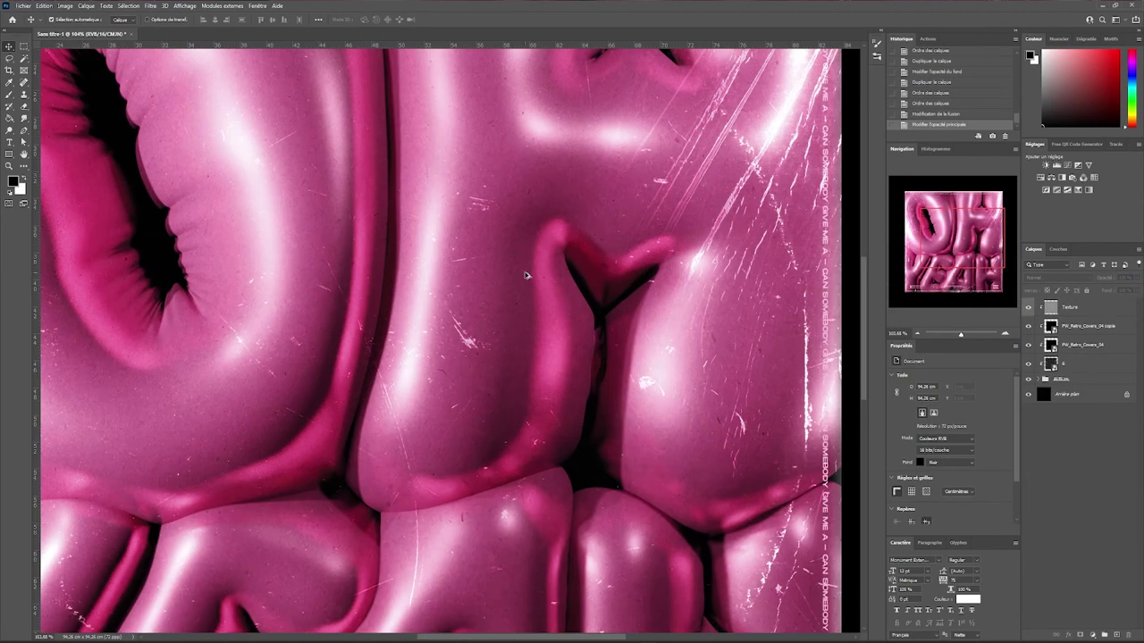
left_click(1086, 302)
scroll(467, 334, "down", 9, "alt")
left_click(467, 334)
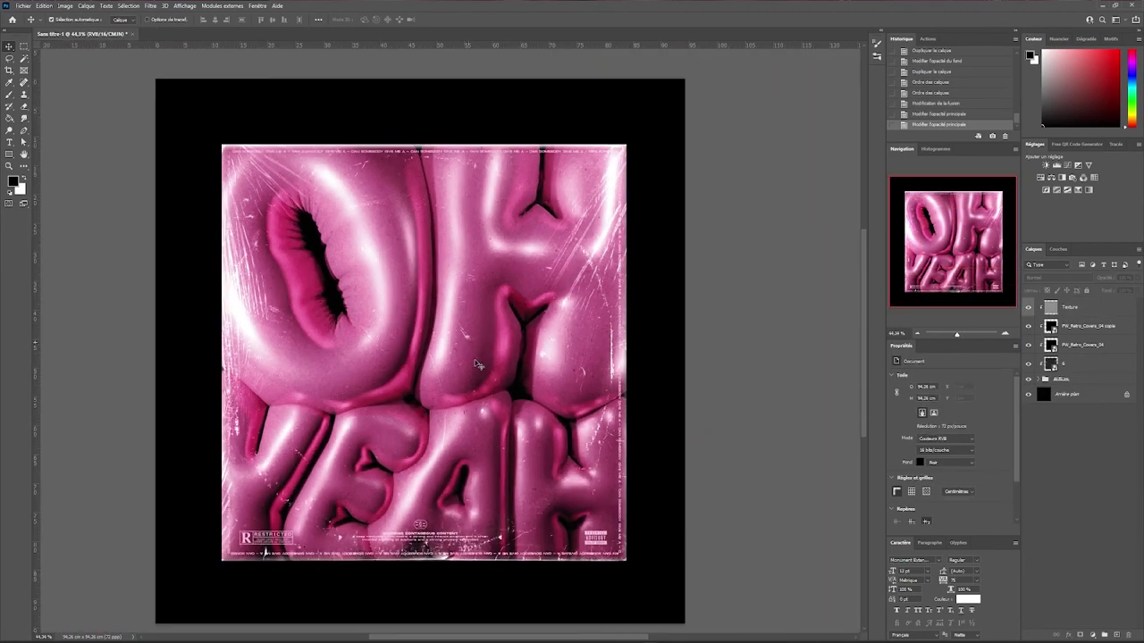
Add a Brightness/Contrast adjustment above the paper texture, raising the contrast and slightly lowering the brightness.
scroll(467, 334, "up", 1, "alt")
left_click(1079, 305)
left_click(1046, 166)
left_click_drag(950, 421, 967, 422)
left_click_drag(950, 403, 947, 405)
scroll(560, 374, "down", 2, "alt")
Group all layers above the background and merge a copy of the group into a single layer.
left_click(1094, 397, "shift")
left_click(1104, 634)
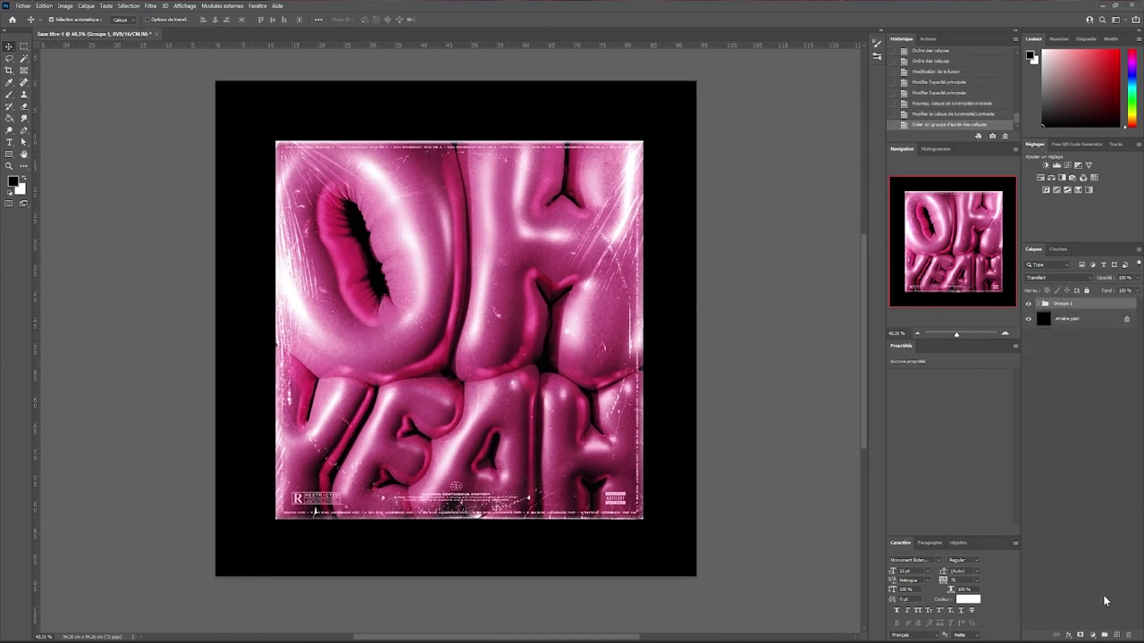
right_click(1075, 306)
left_click(1022, 569)
Select and copy the whole canvas, and paste it as a new layer above the merged cover.
key("ctrl+a")
key("ctrl+c")
key("ctrl+v")
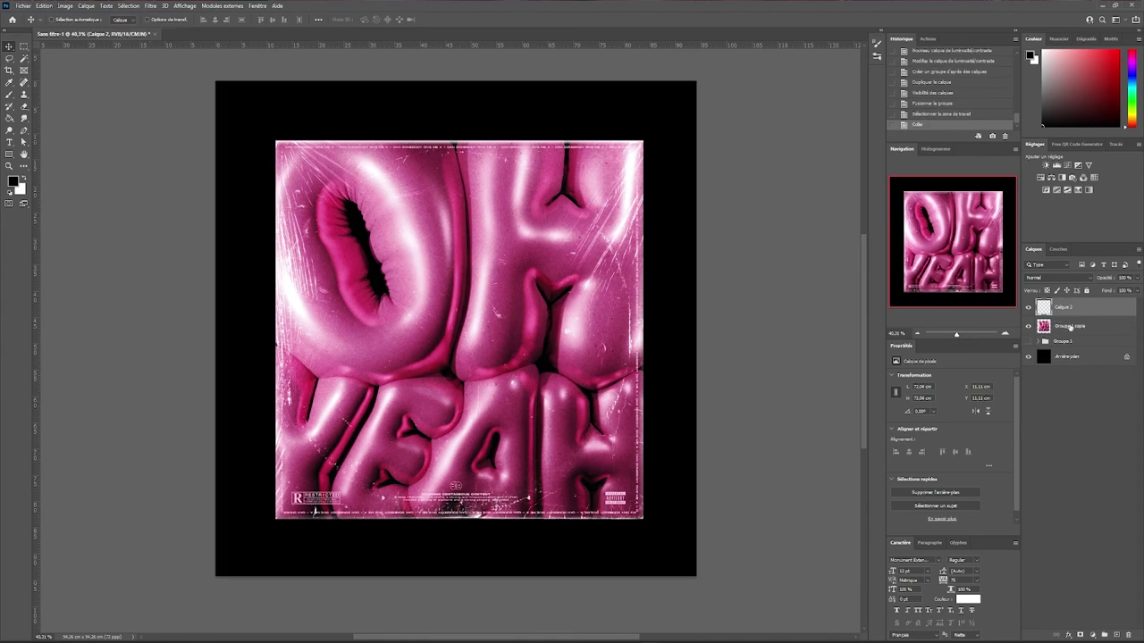
Delete the merged group copy and centre the pasted cover layer horizontally and vertically on the black background.
left_click(1070, 327)
key("Delete")
left_click(1099, 308)
left_click(1098, 340, "ctrl")
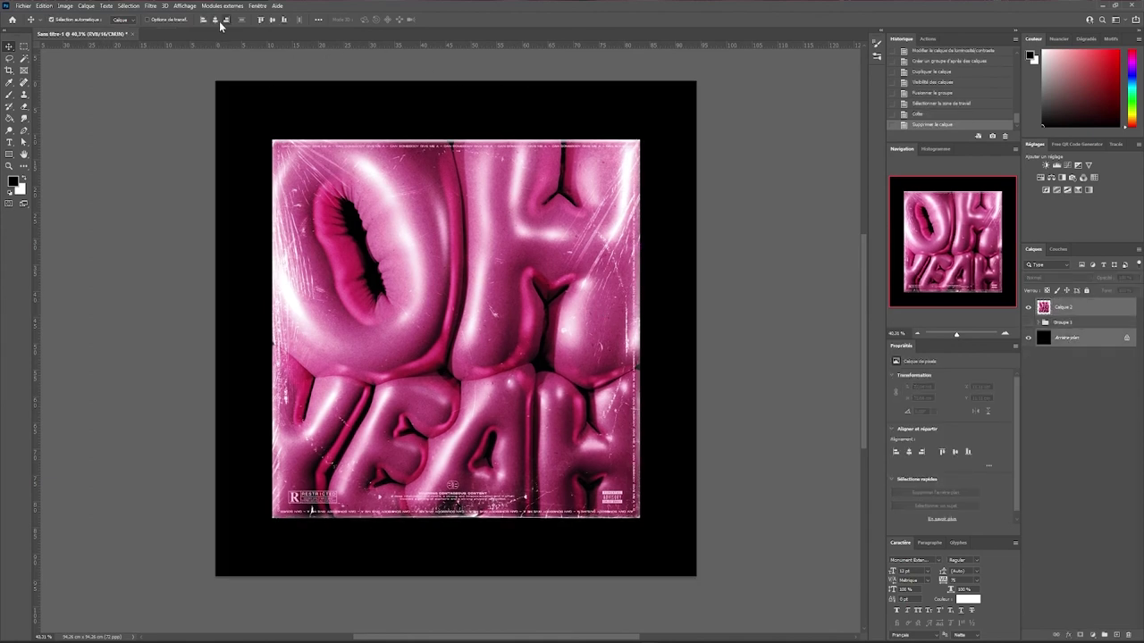
left_click(272, 20)
left_click(570, 278)
left_click(492, 295)
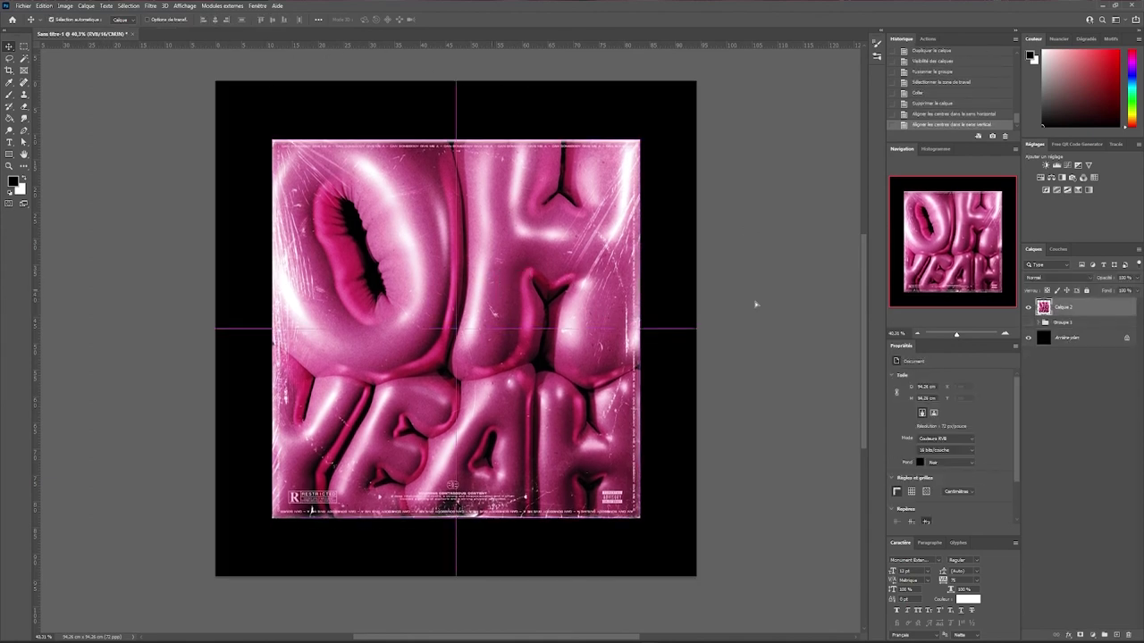
Convert the cover layer to a smart object and, with the Camera Raw filter, lower the tint, raise contrast and whites, and slightly reduce highlights.
left_click(151, 7)
left_click(185, 74)
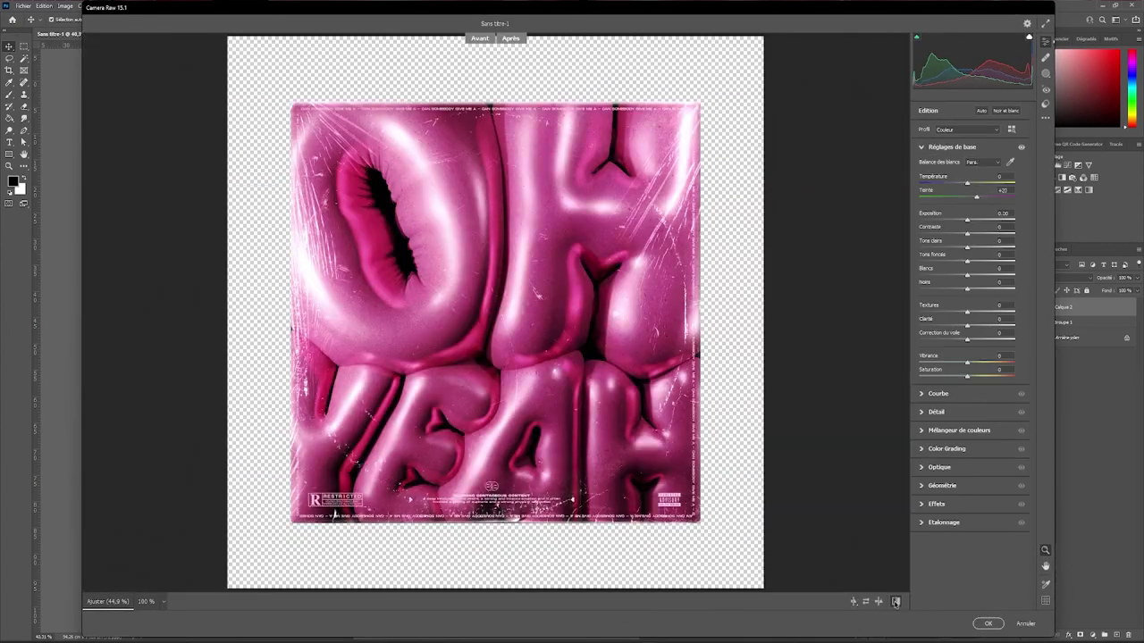
left_click_drag(975, 197, 958, 198)
left_click_drag(967, 220, 976, 234)
mouse_move(967, 247)
left_mouse_down()
mouse_move(950, 247)
mouse_move(963, 262)
left_mouse_up()
left_click_drag(966, 275, 972, 275)
Adjust the sharpening in the Camera Raw detail settings, checking the lettering up close.
left_click(953, 413)
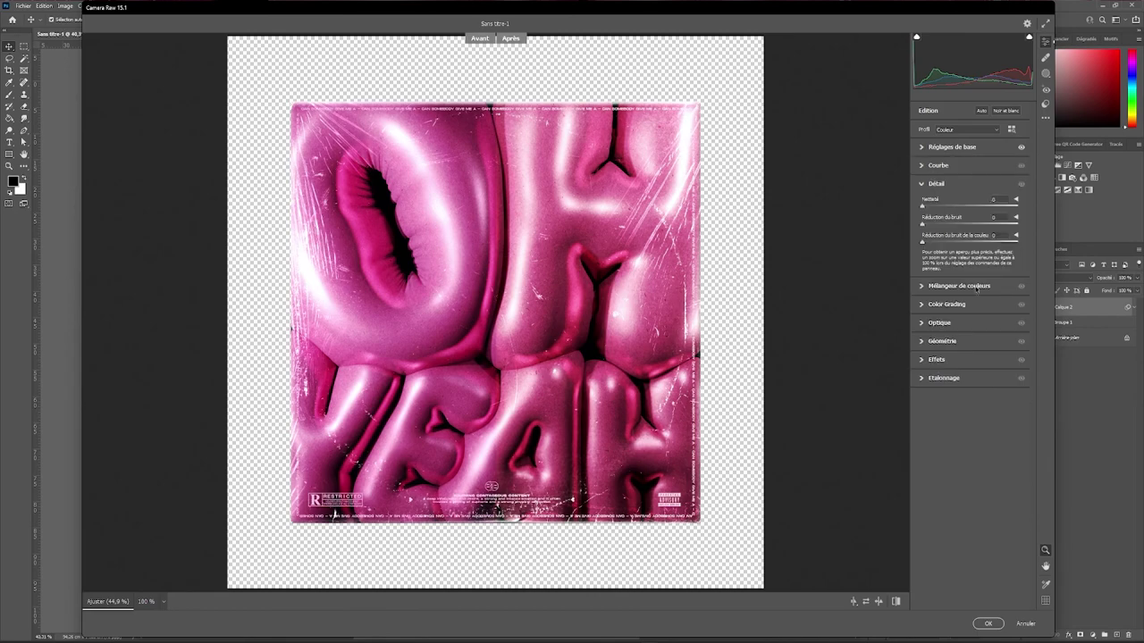
scroll(495, 268, "up", 3, "alt")
scroll(495, 140, "down", 3, "alt")
left_click_drag(495, 141, 556, 110)
Add grain and a dark vignette of about -68 with midpoint 41, and apply the Camera Raw filter to the cover.
left_click(936, 359)
left_click_drag(969, 346, 937, 346)
left_click_drag(969, 377, 961, 377)
left_click_drag(969, 390, 968, 390)
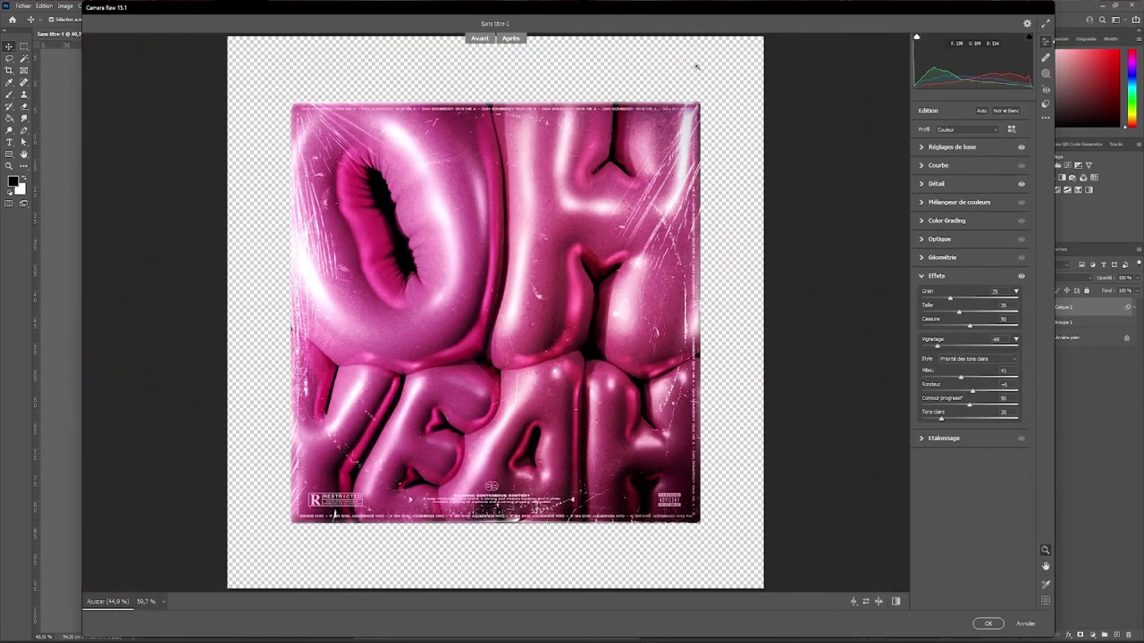
left_click(988, 624)
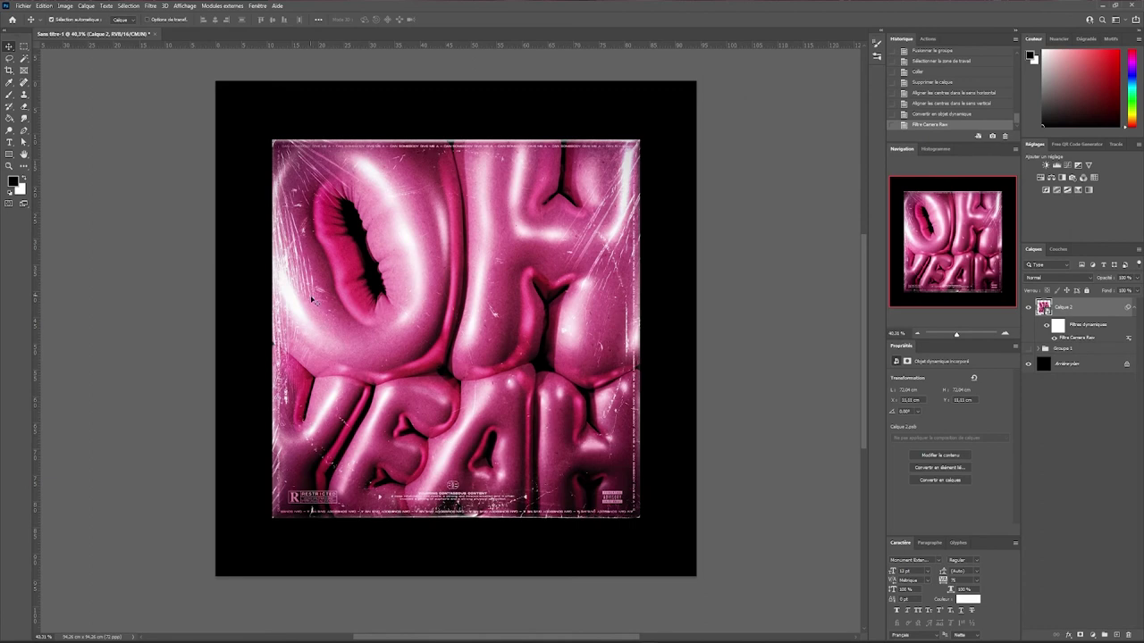